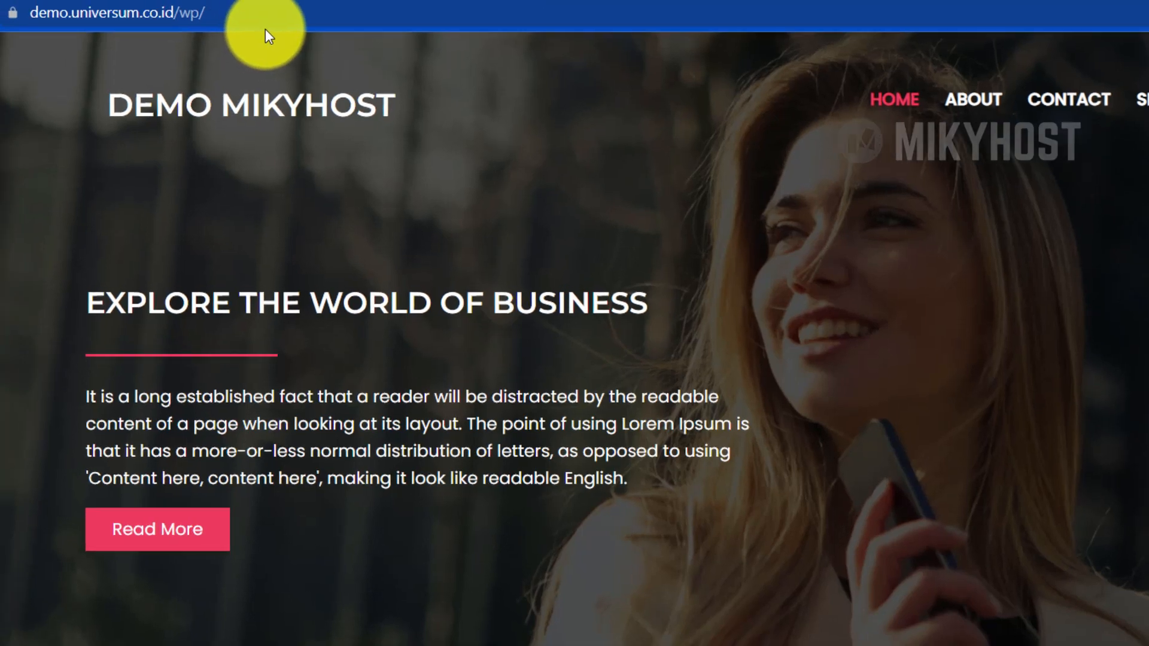
left_click(266, 8)
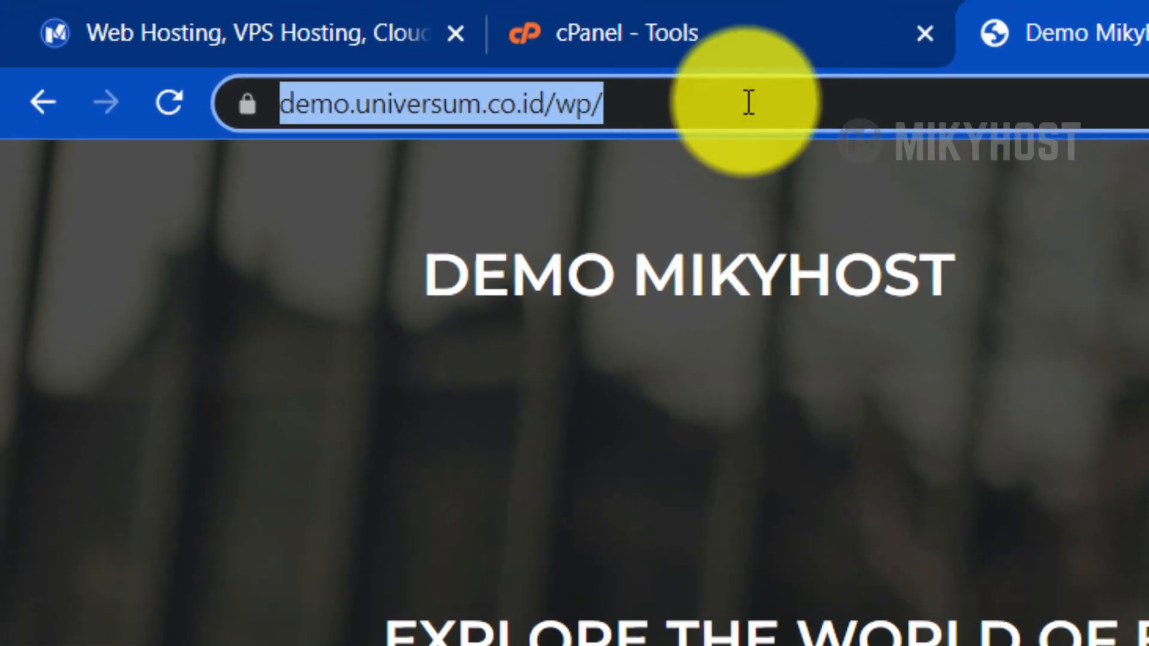
key("Return")
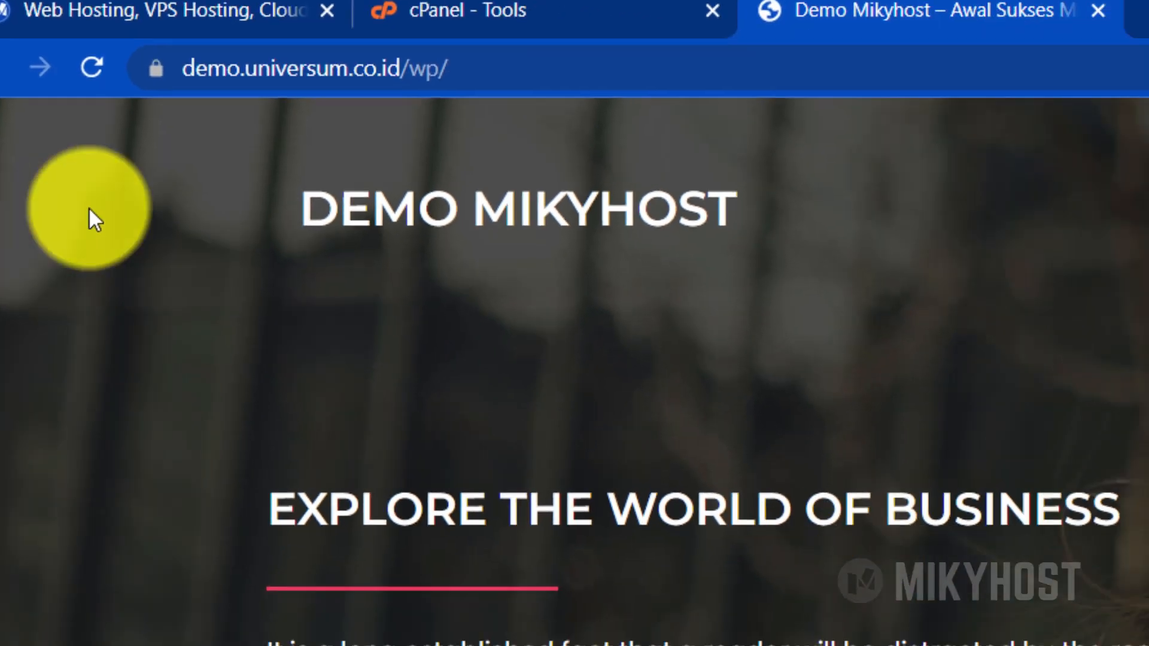
left_click(703, 98)
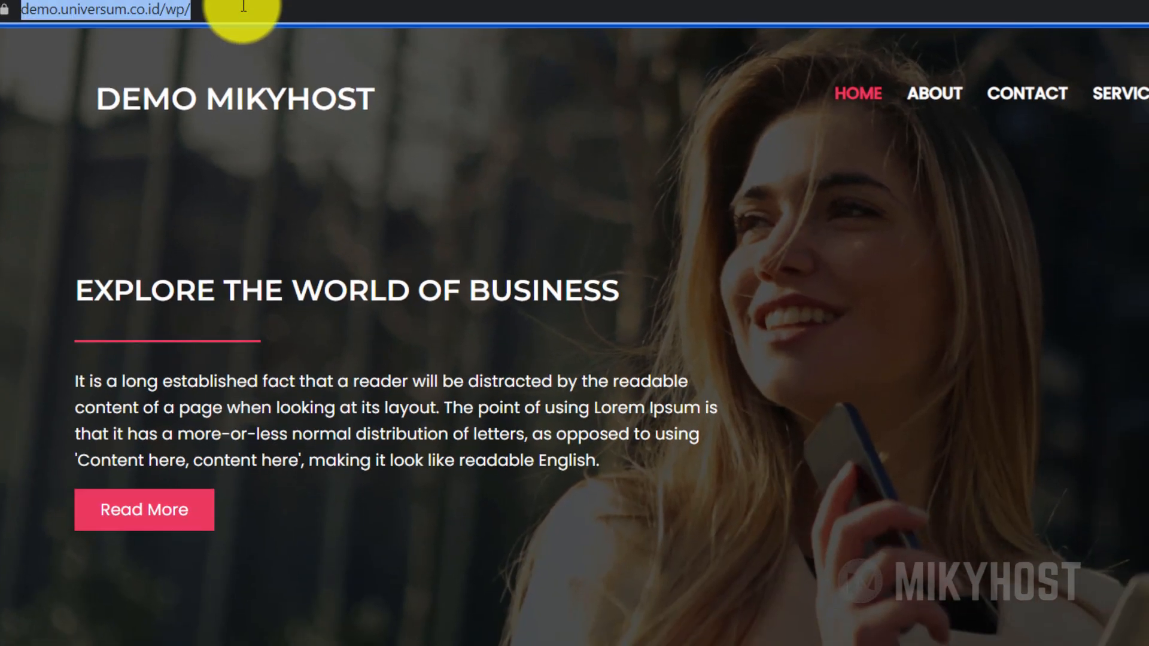
left_click(244, 8)
key("BackSpace")
key("BackSpace")
key("BackSpace")
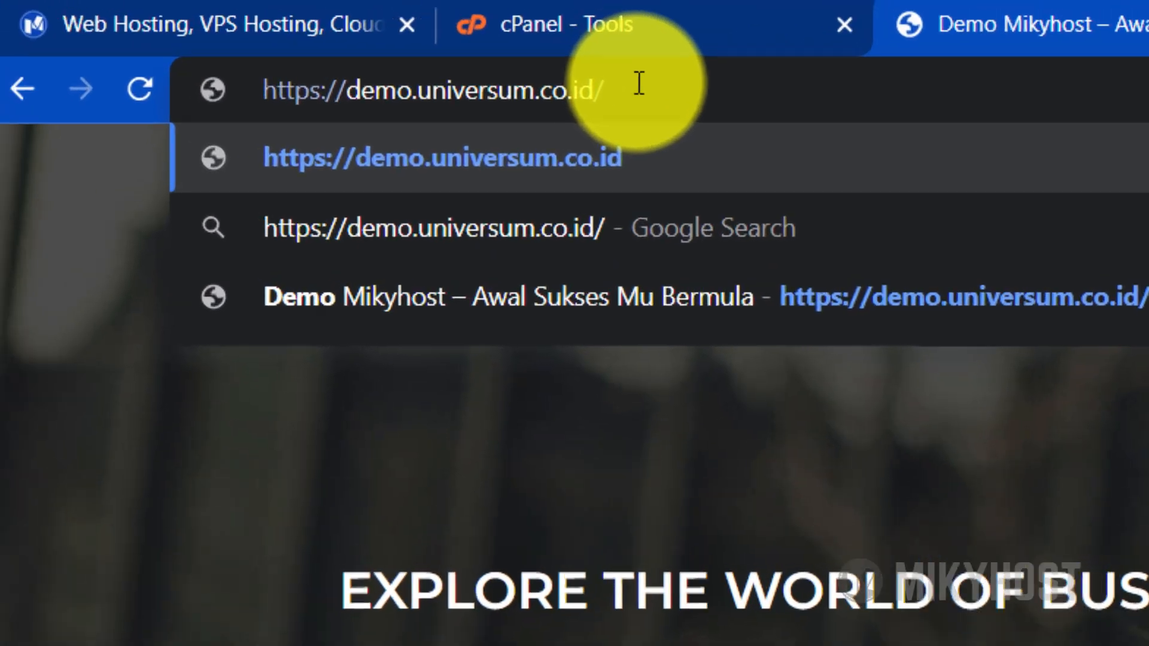
key("Return")
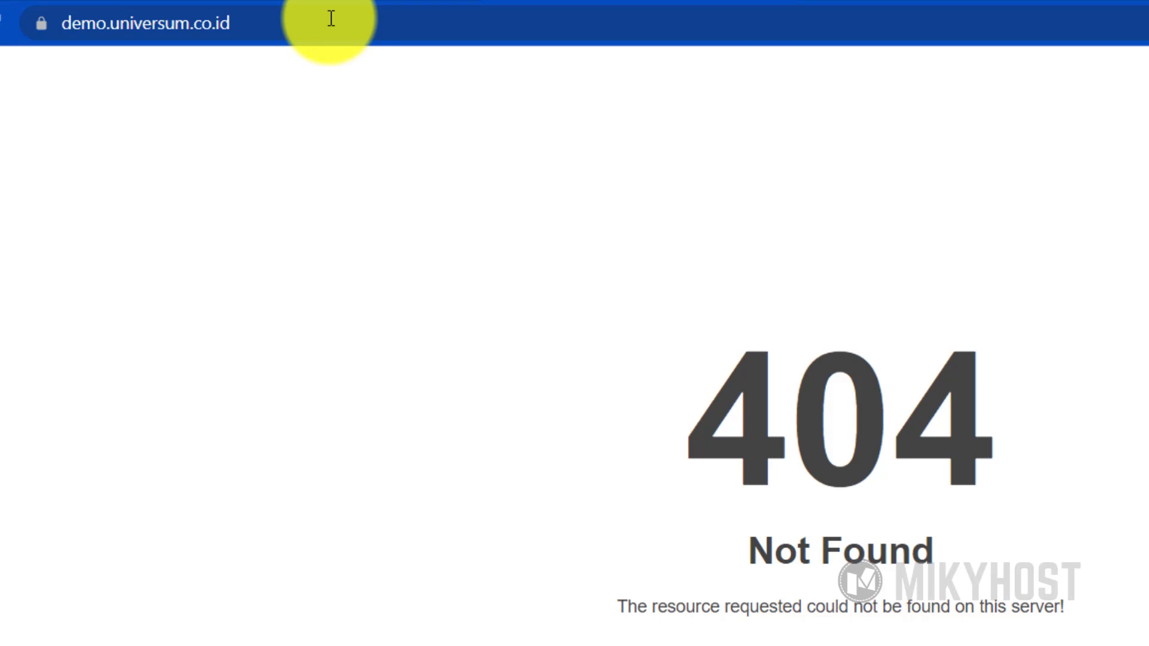
- Load the WordPress site in its subfolder at demo.universum.co.id/wp
left_click(331, 18)
type("wp")
key("Return")
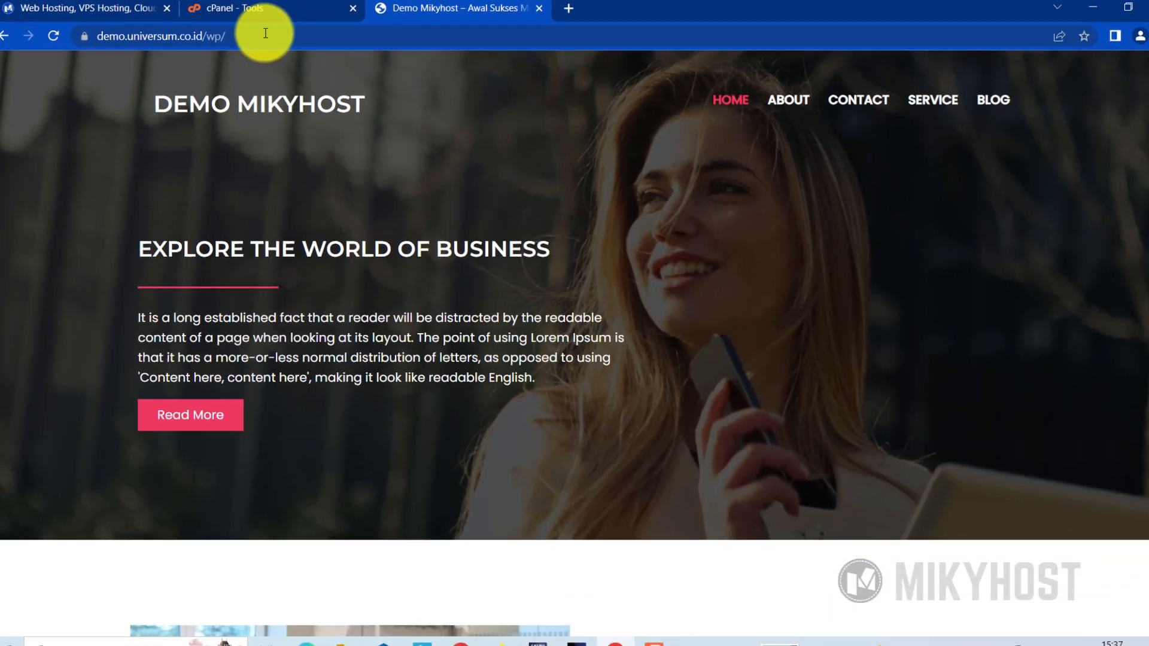
- Switch to cPanel, find File Manager by searching the tools for "file", and open the demo.universum.co.id/wp folder
left_click(323, 12)
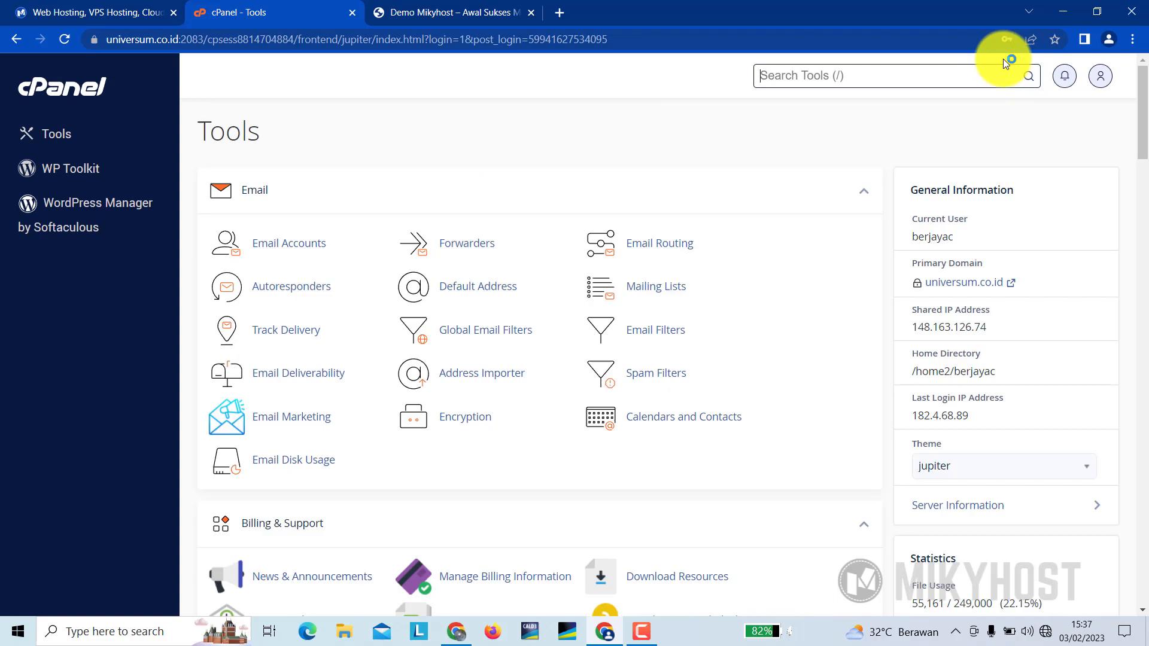
type("file")
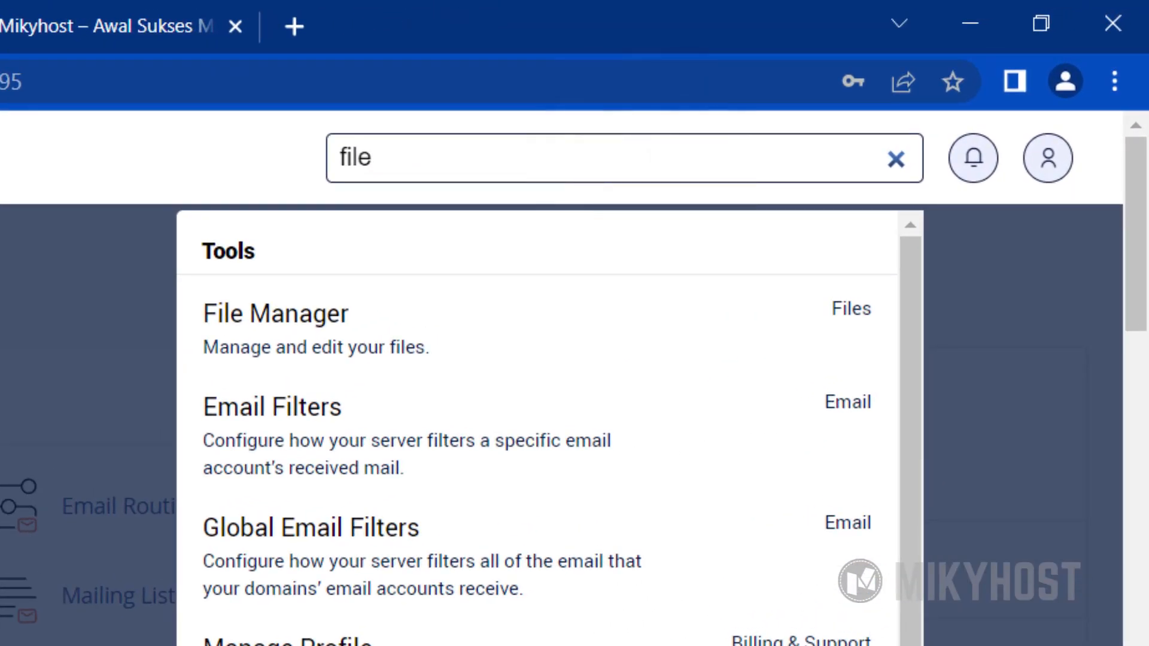
left_click(317, 338)
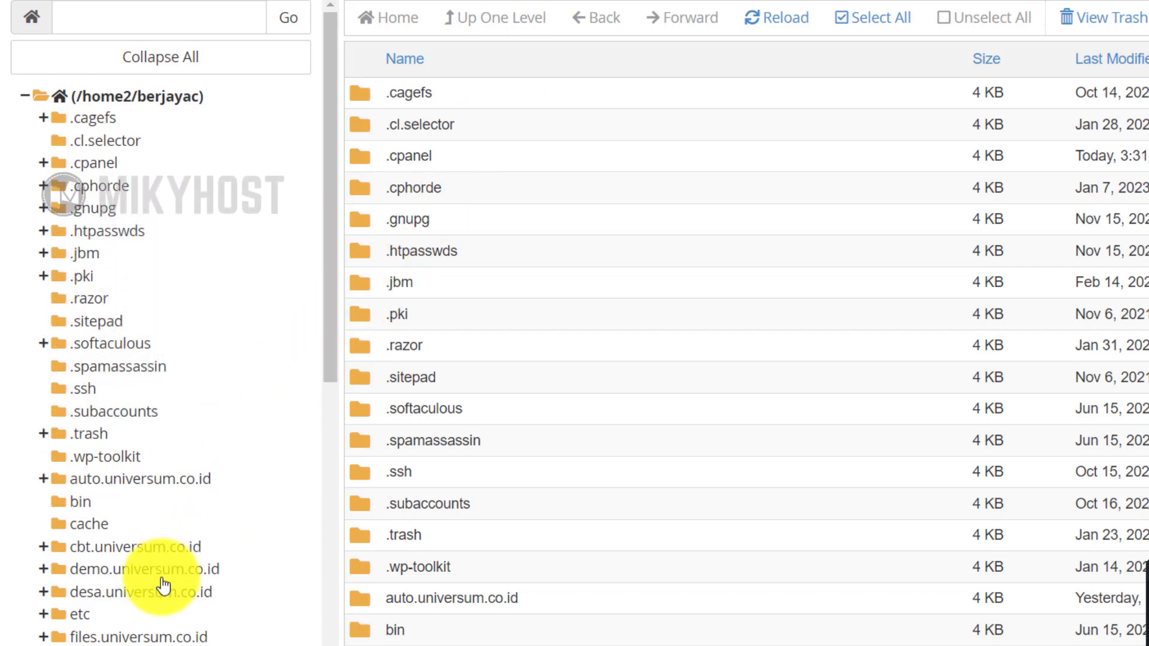
left_click(163, 580)
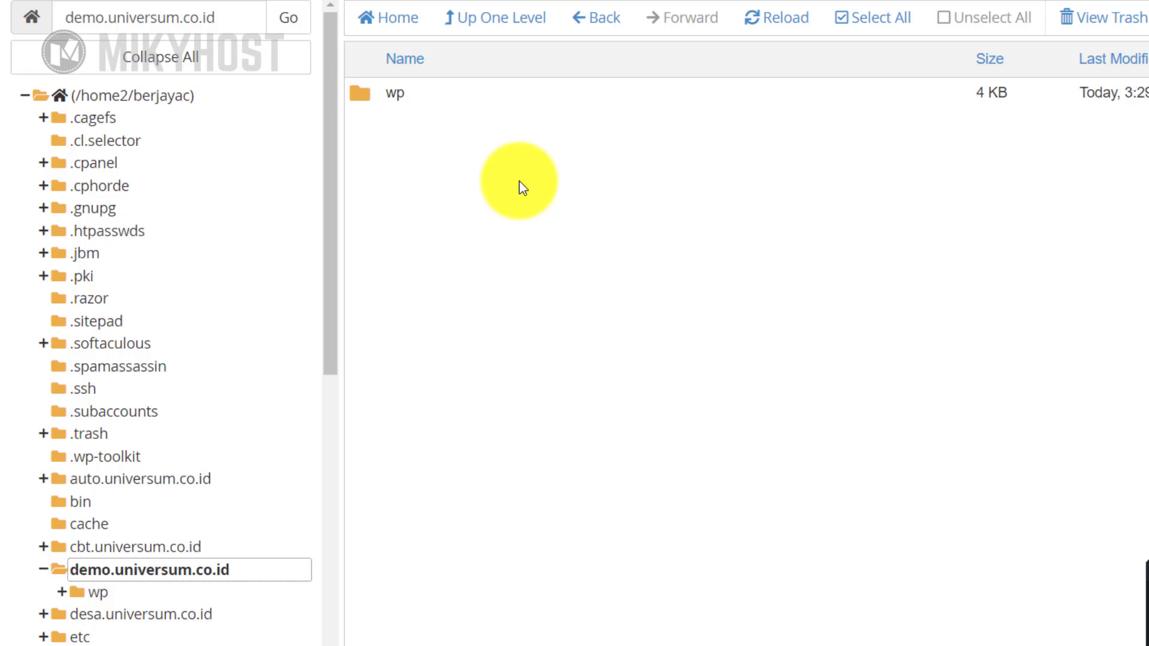
double_click(362, 95)
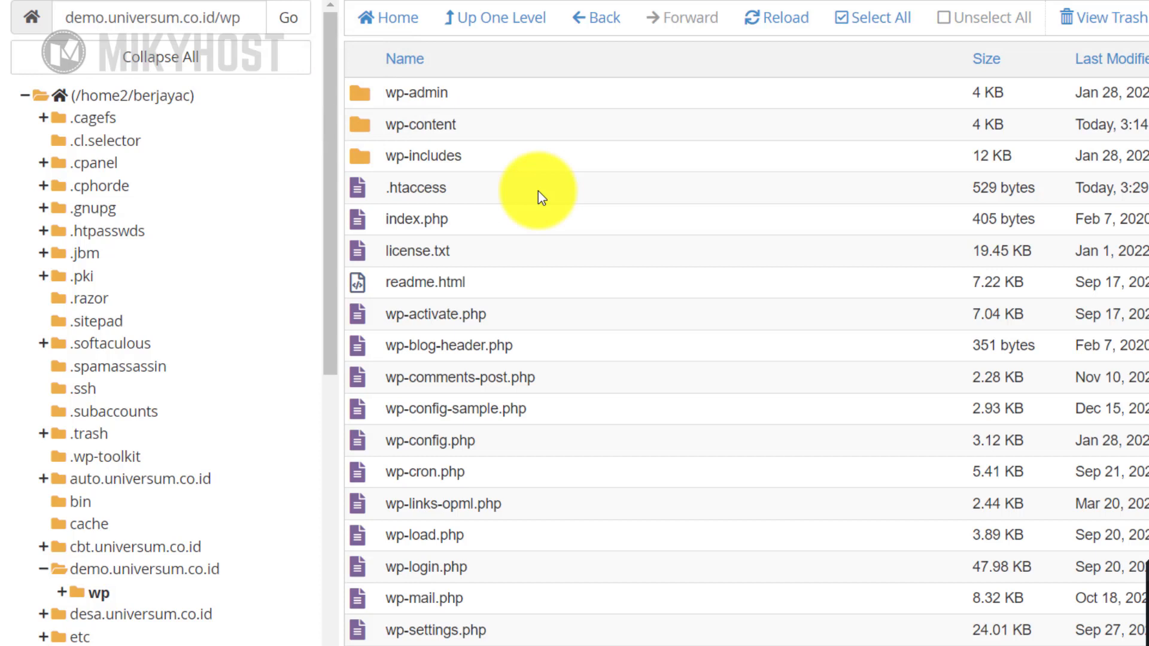
- Move all files and folders from the wp folder to the /demo.universum.co.id/ directory
left_click(889, 25)
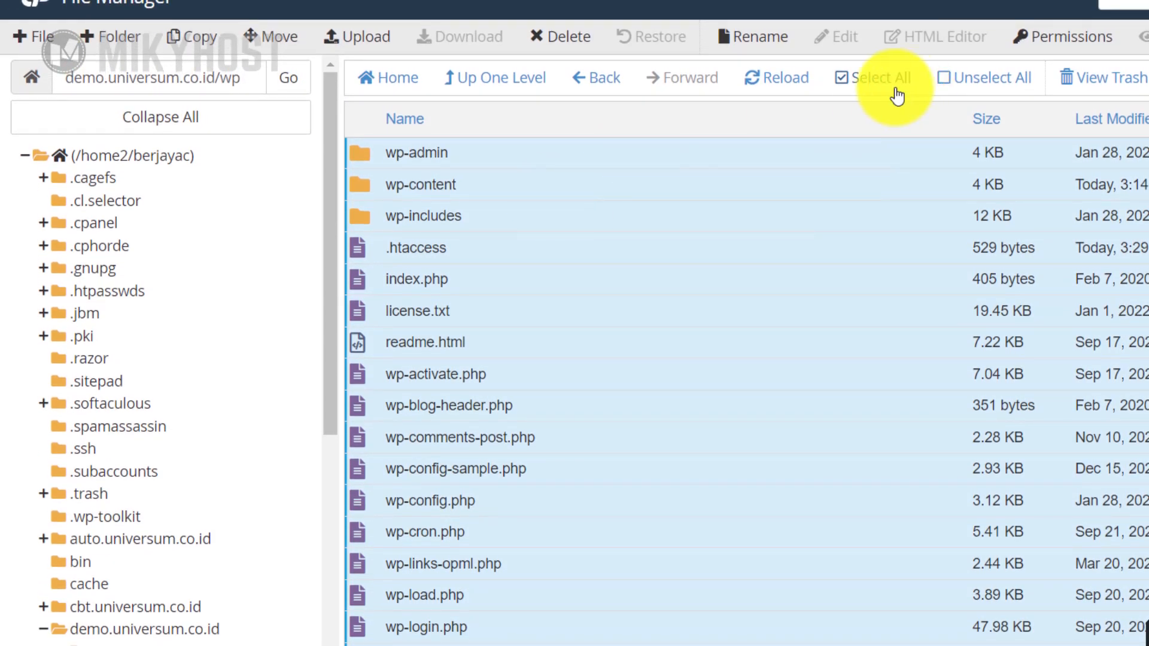
left_click(287, 39)
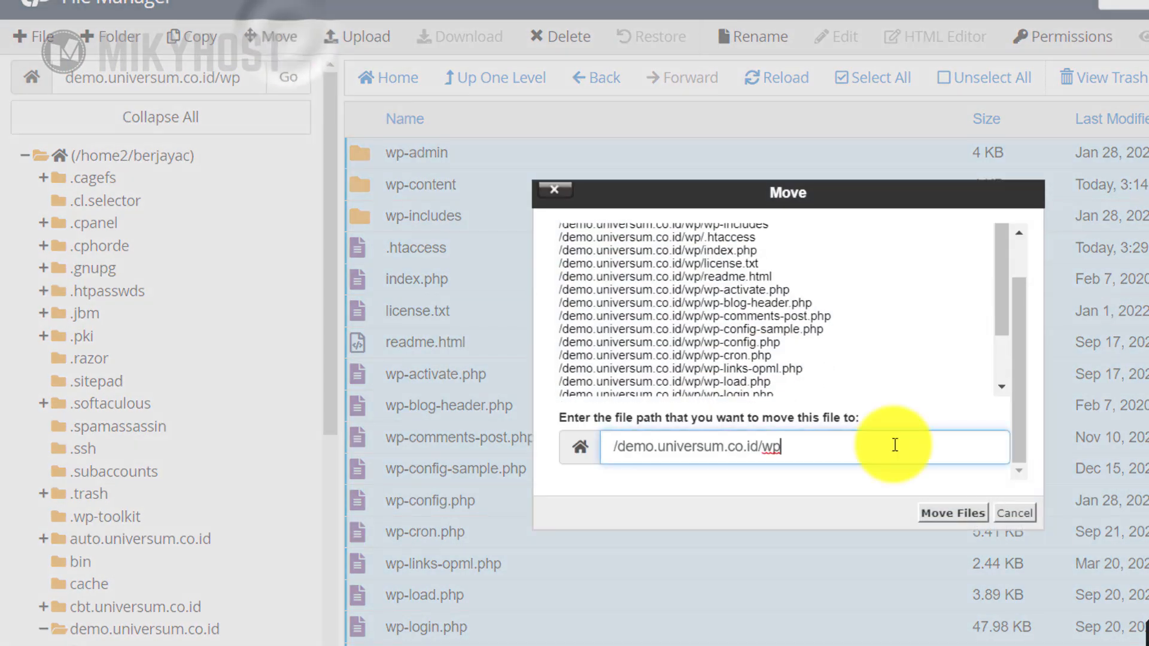
key("BackSpace")
key("BackSpace")
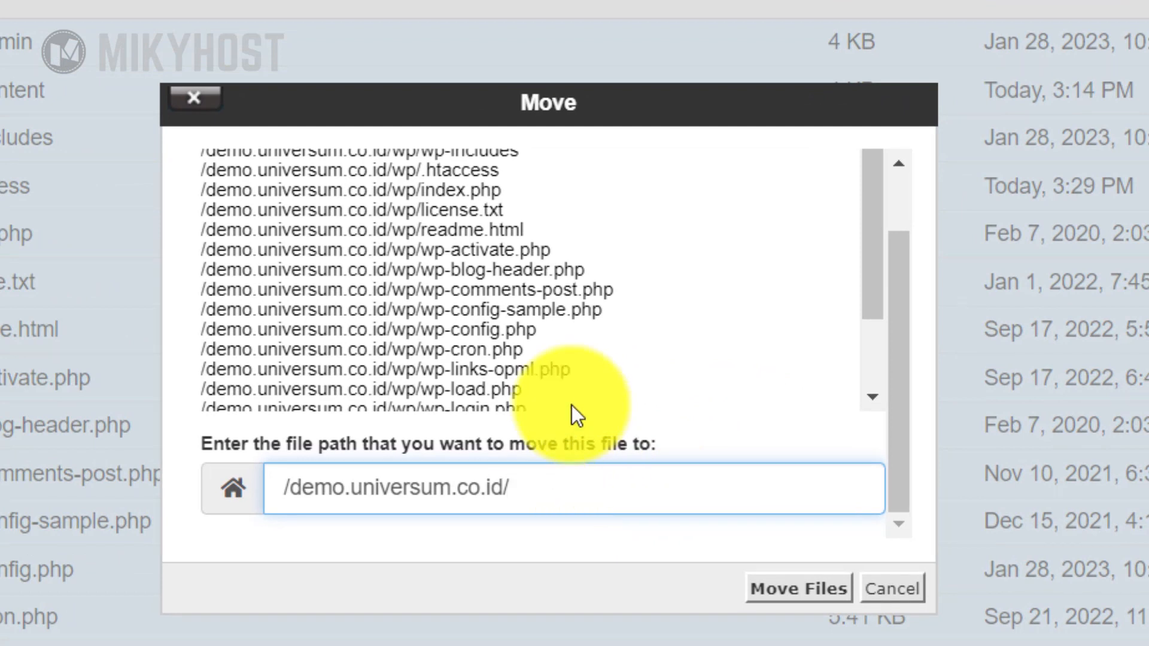
left_click(804, 593)
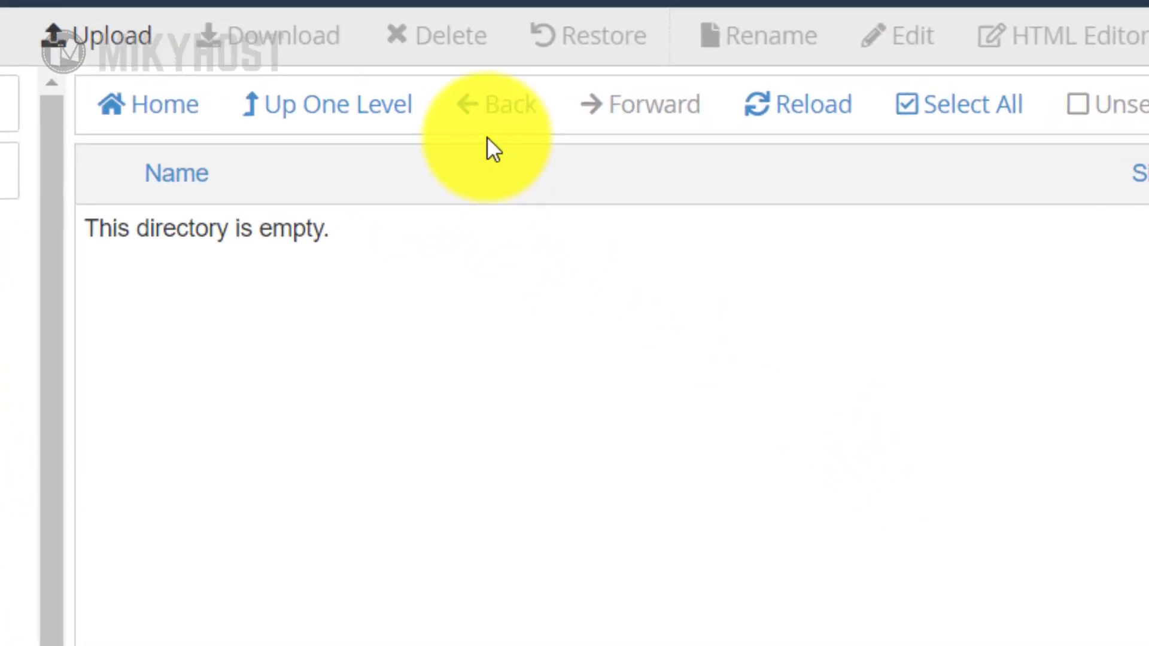
- Return to the demo site and reload its /wp/ address to check it after the file move
left_click(470, 124)
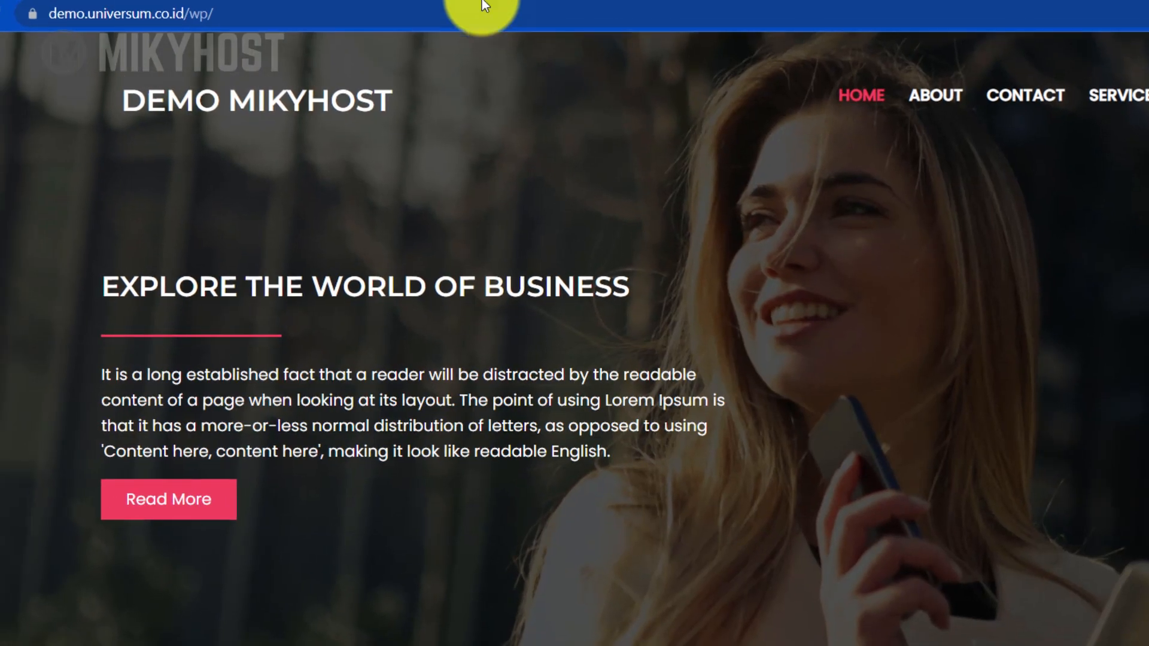
left_click(425, 14)
key("Return")
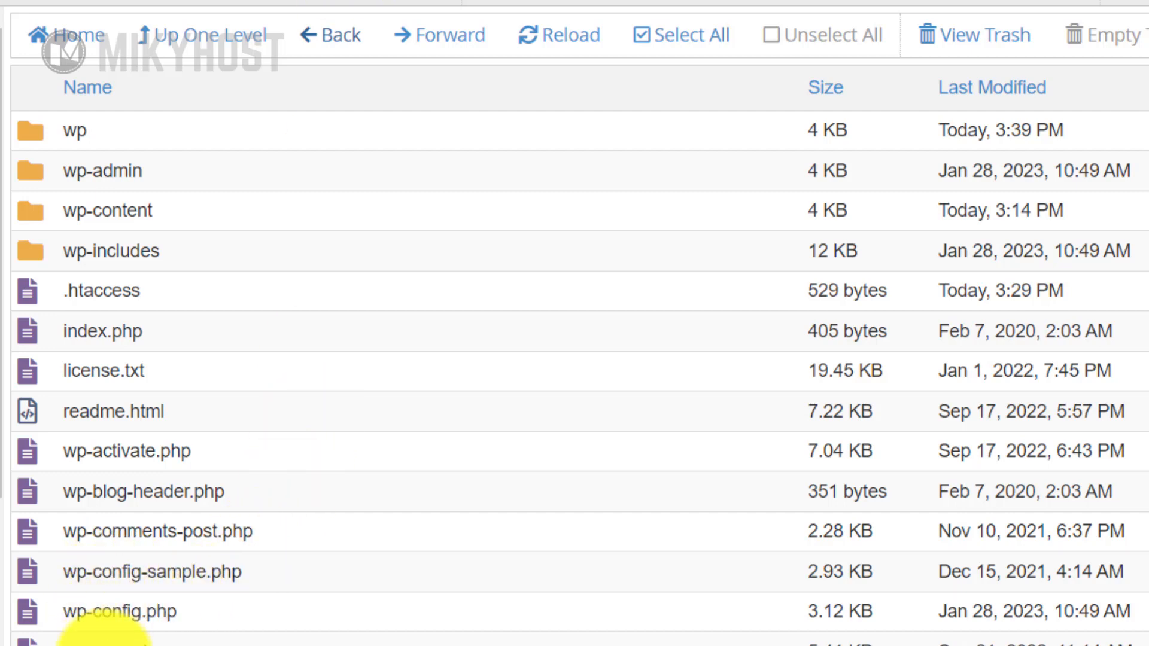
- View the wp-config.php file in the demo.universum.co.id directory to look up the WordPress database name
right_click(190, 461)
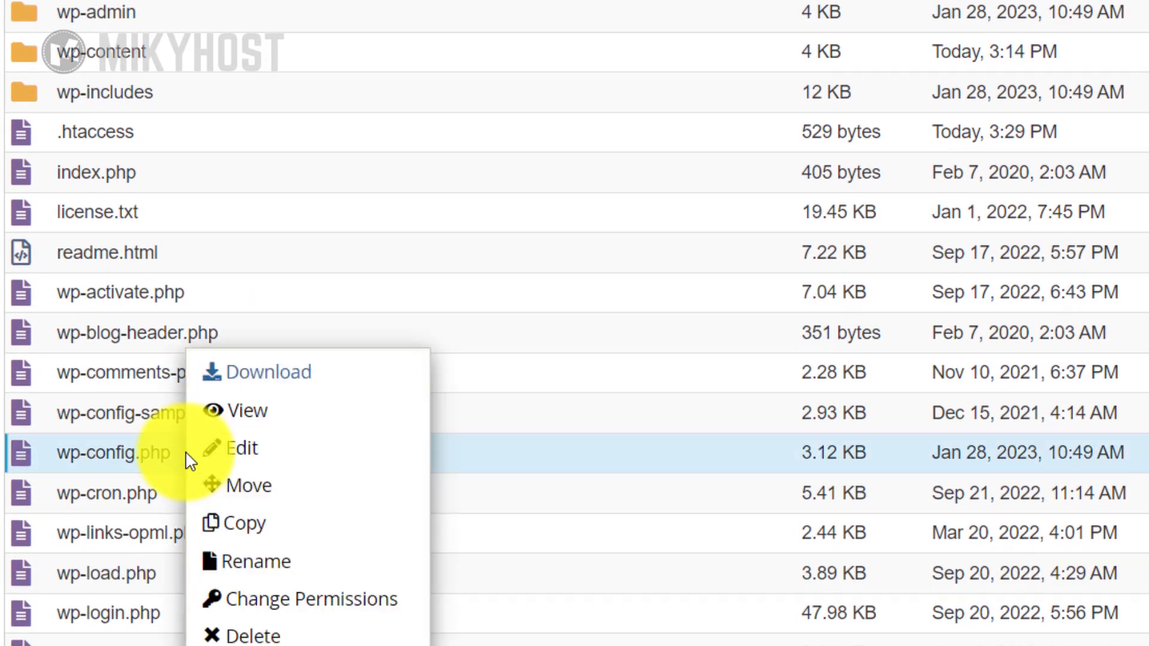
left_click(242, 414)
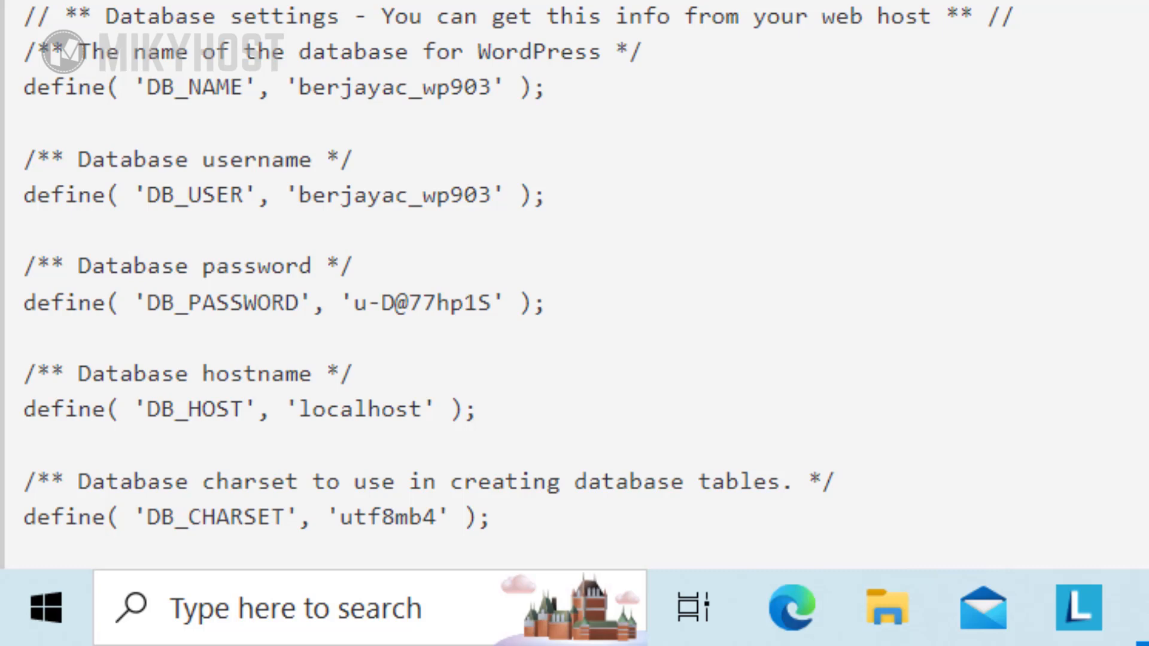
scroll(574, 284, "down", 2)
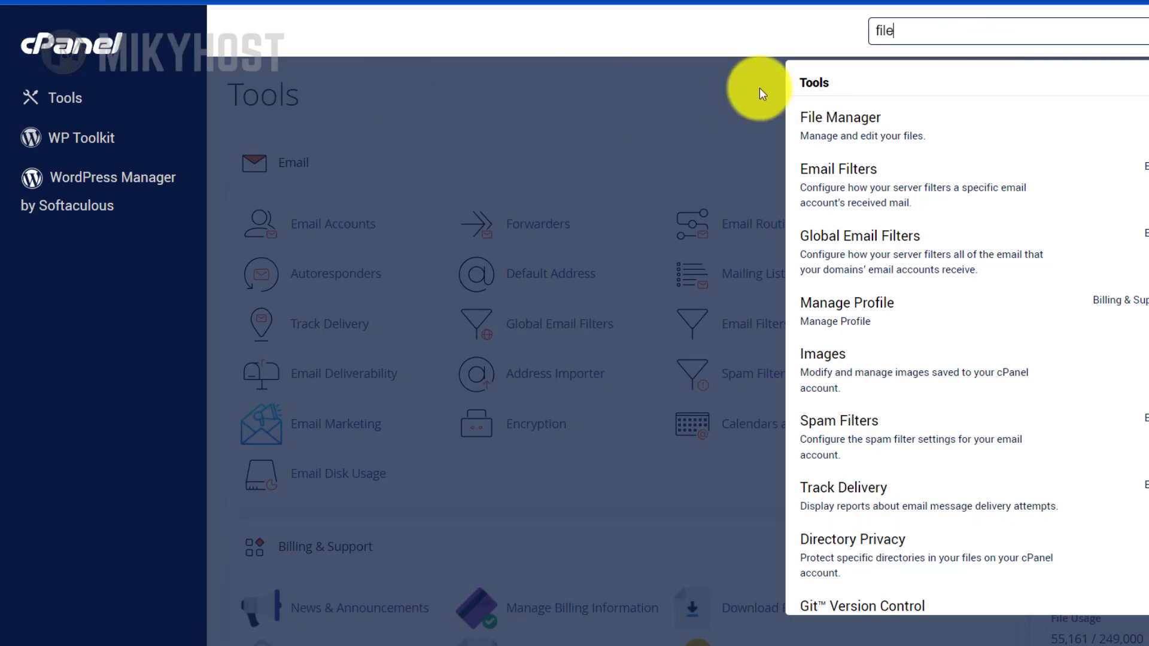
- Search the cPanel tools for phpMyAdmin and open the wpii_options table of the berjayac_wp903 database in it
key("BackSpace")
key("BackSpace")
key("BackSpace")
type("php")
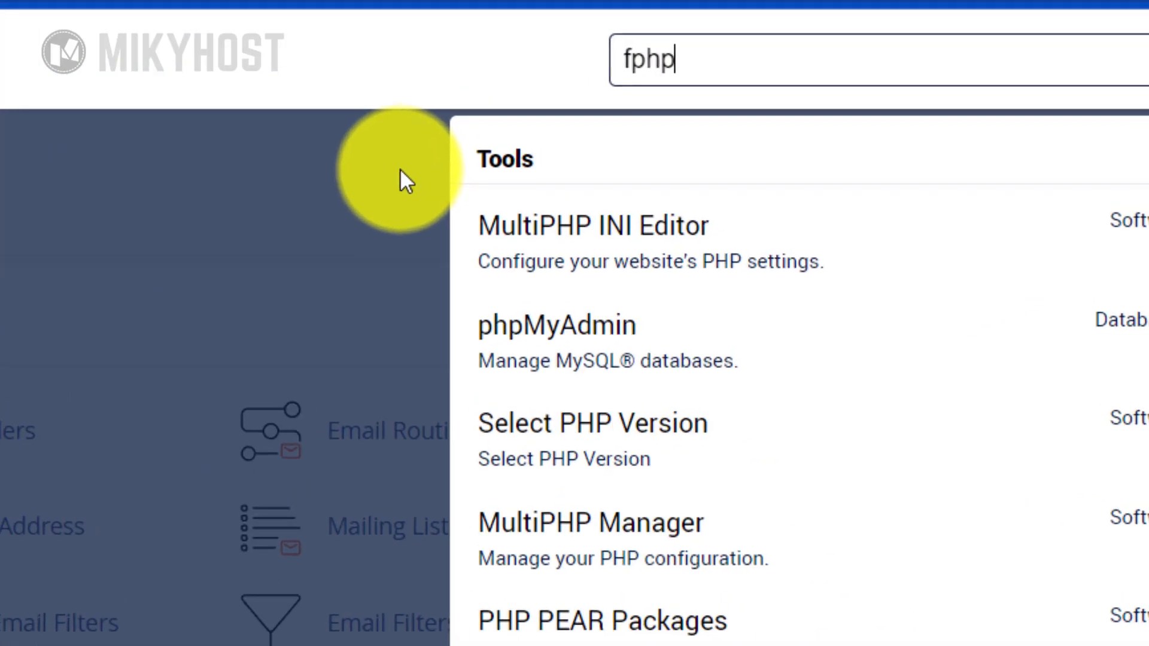
left_click(524, 359)
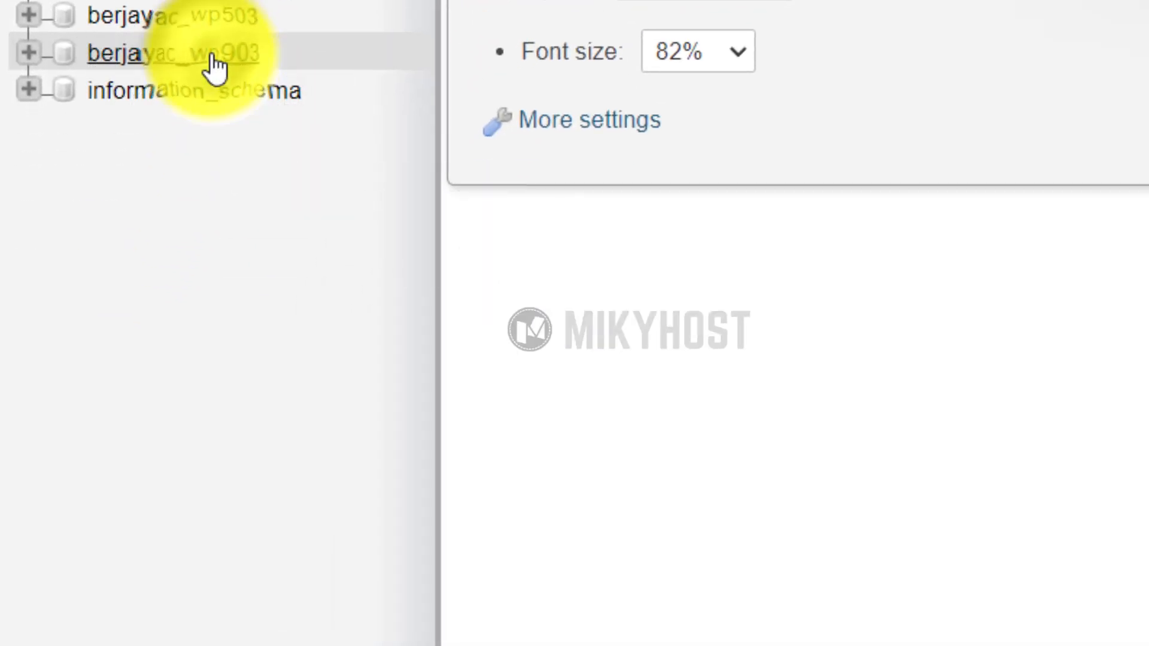
left_click(214, 59)
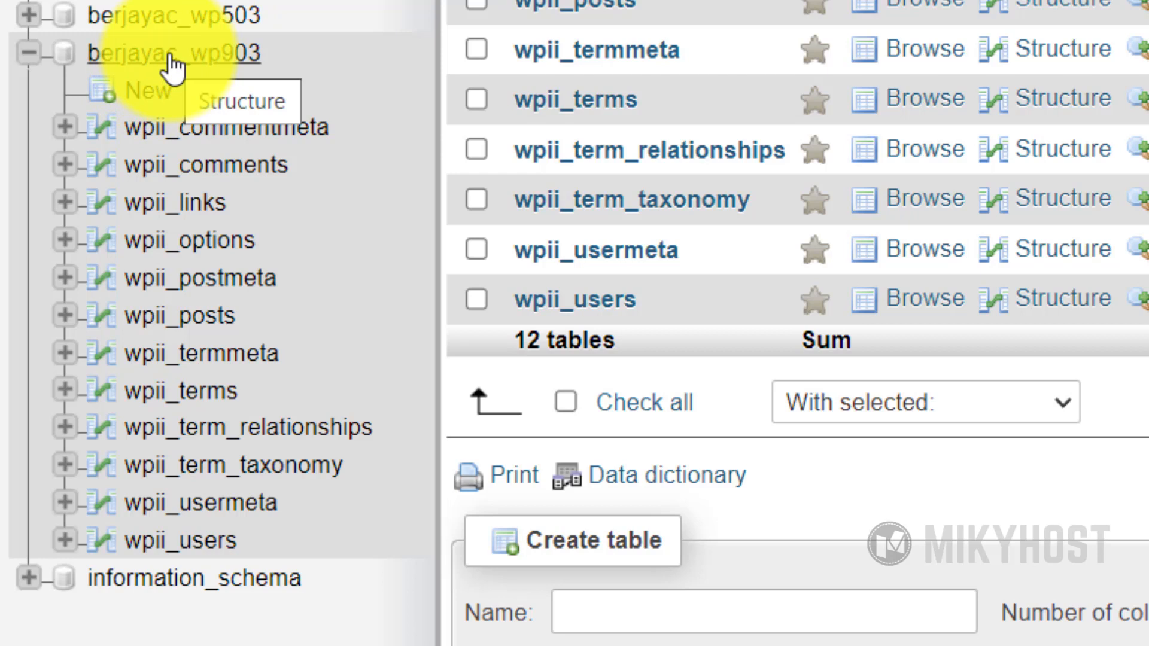
left_click(193, 240)
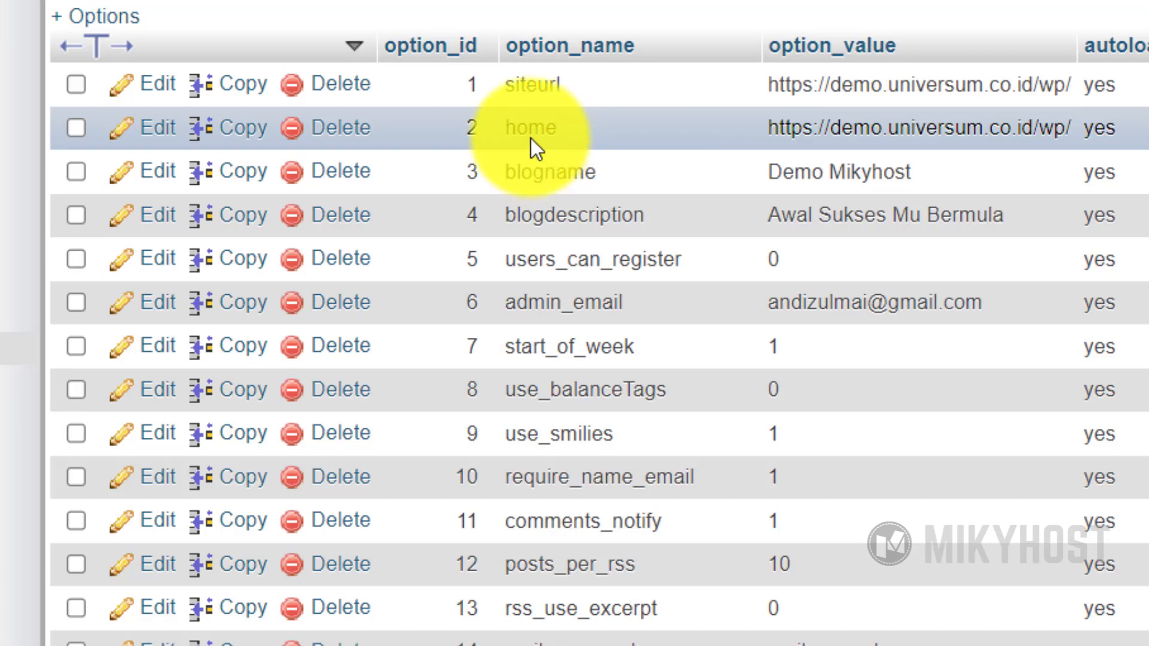
double_click(1060, 84)
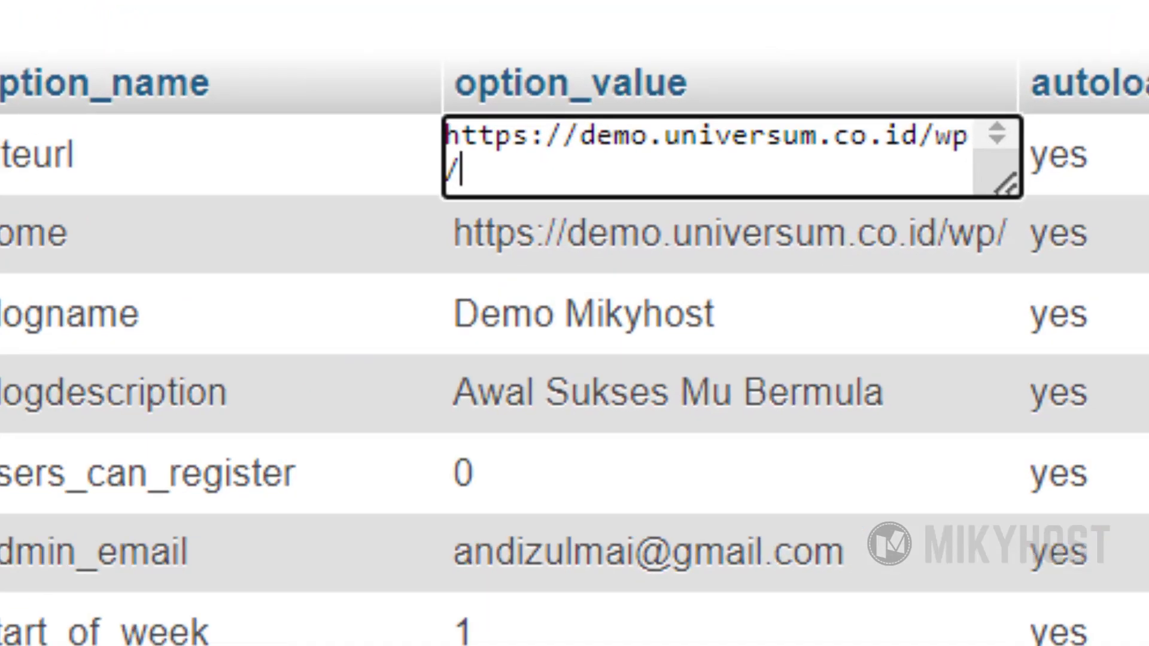
key("BackSpace")
key("BackSpace")
key("BackSpace")
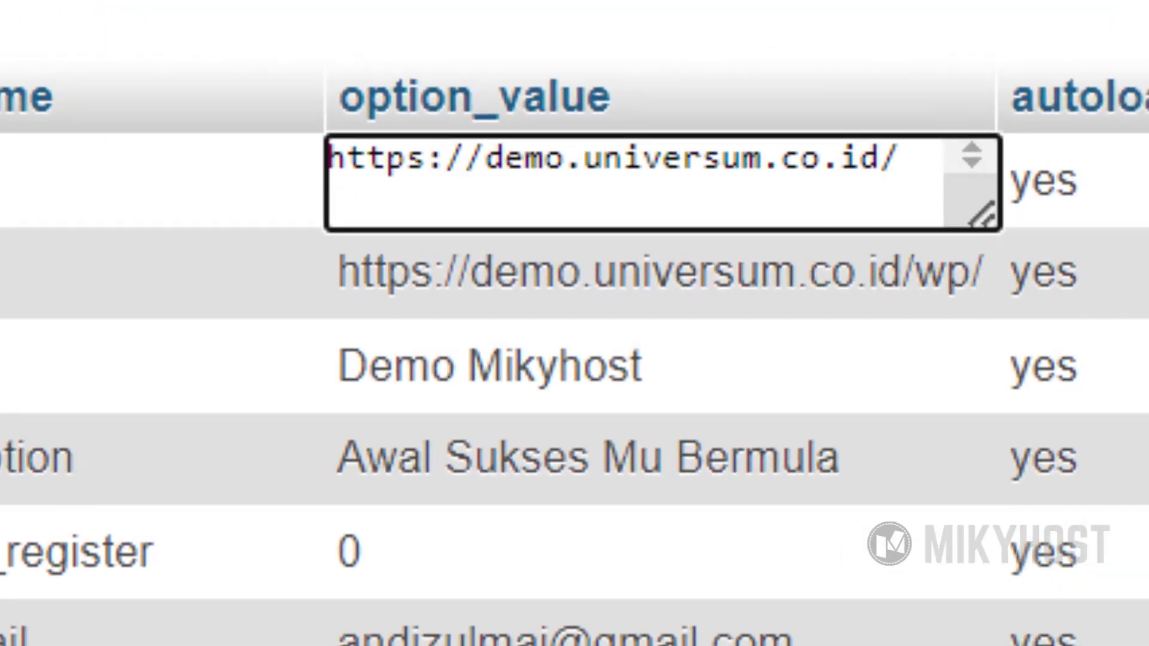
key("Return")
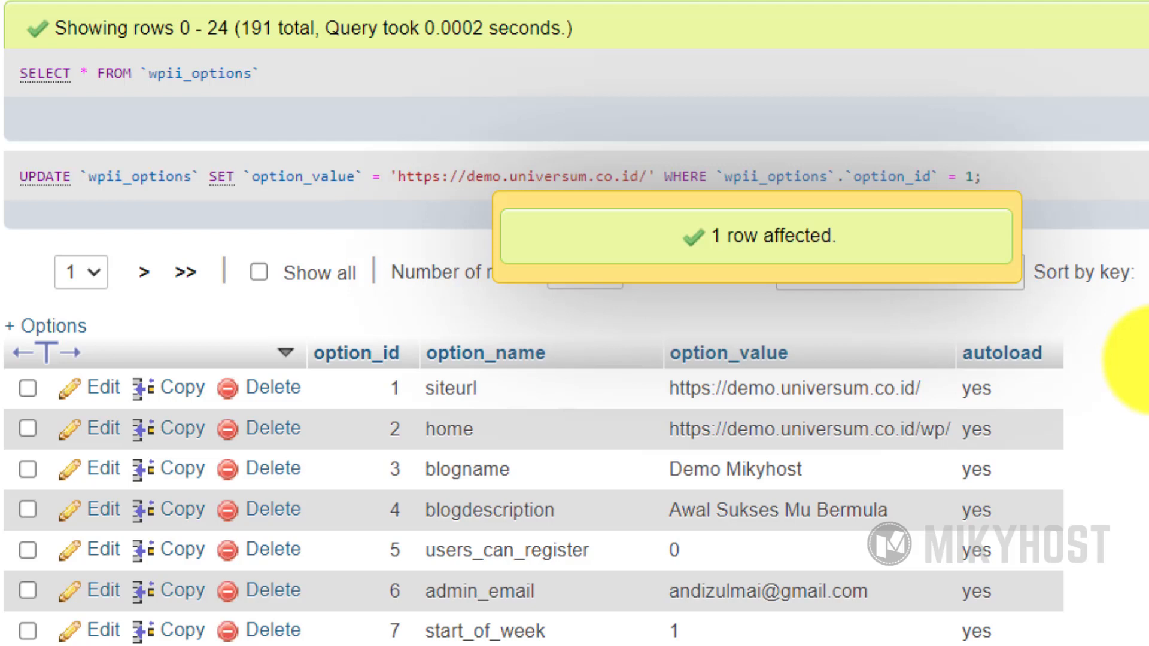
double_click(766, 429)
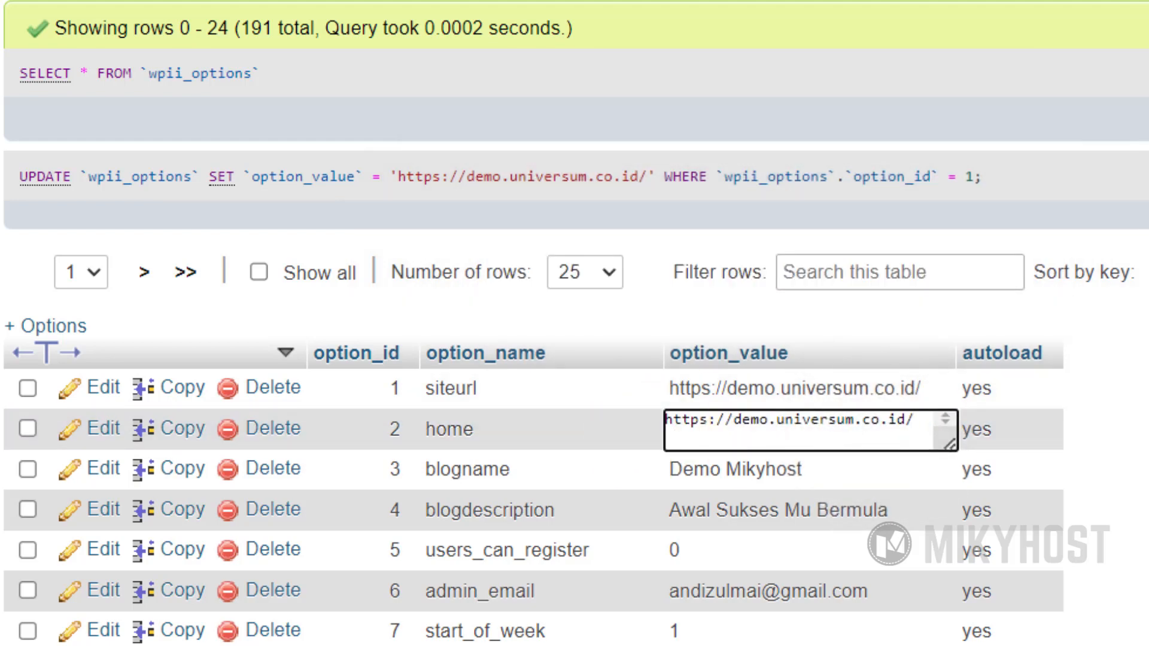
key("Return")
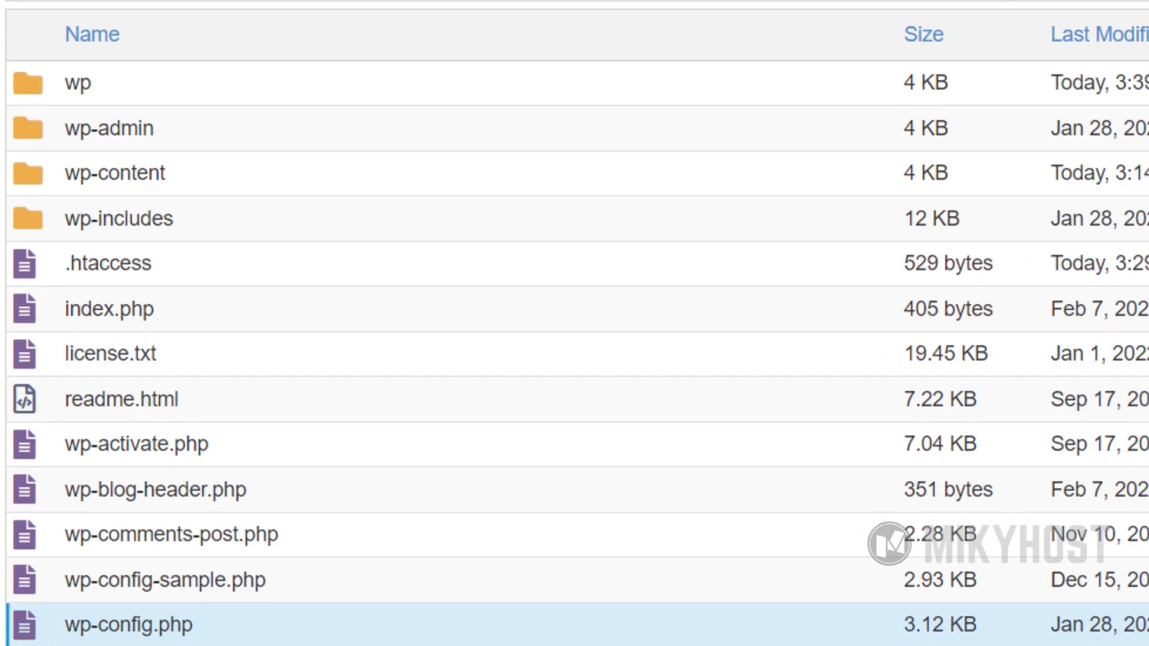
- Open the .htaccess file from the demo.universum.co.id directory in the File Manager's editor
right_click(17, 267)
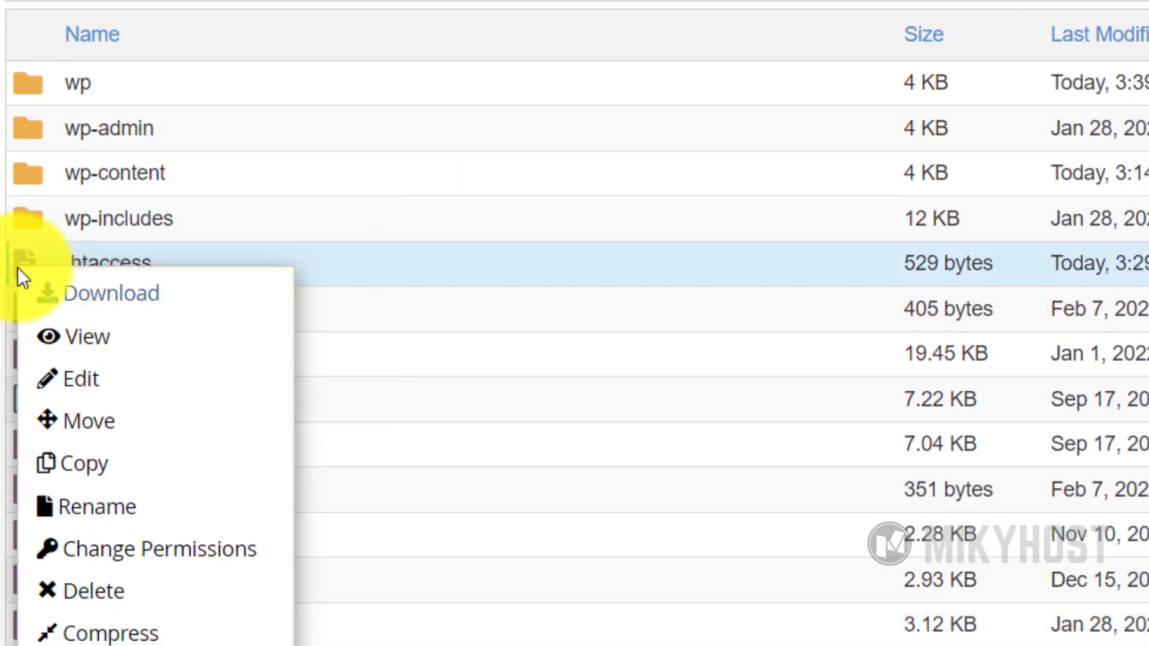
left_click(494, 277)
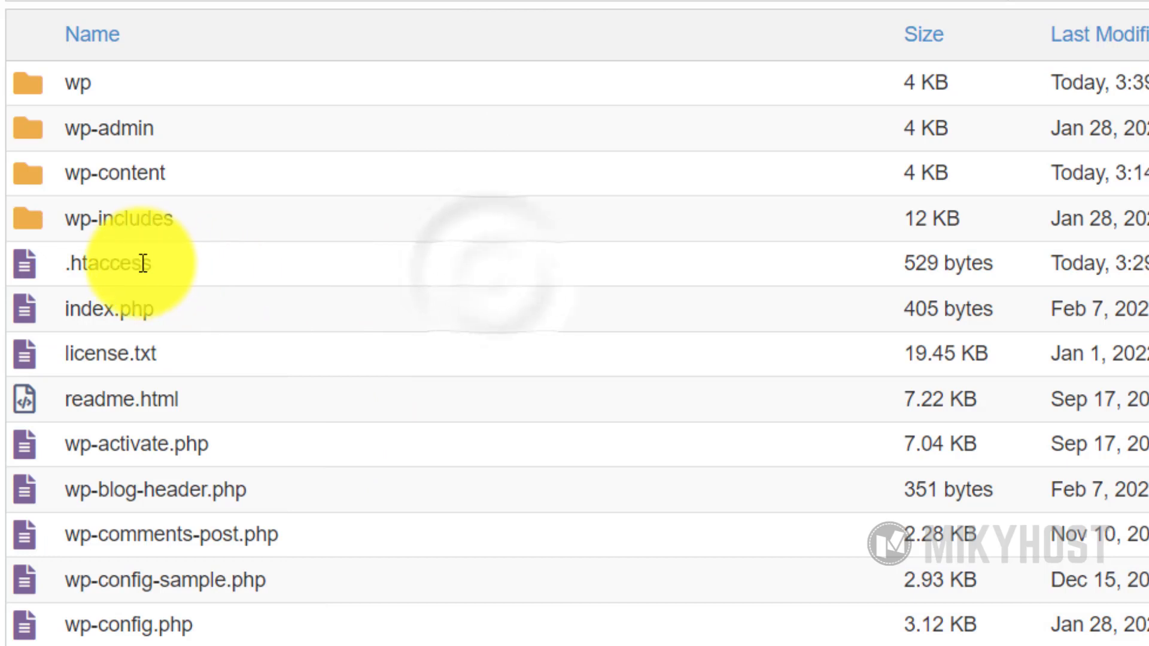
right_click(63, 261)
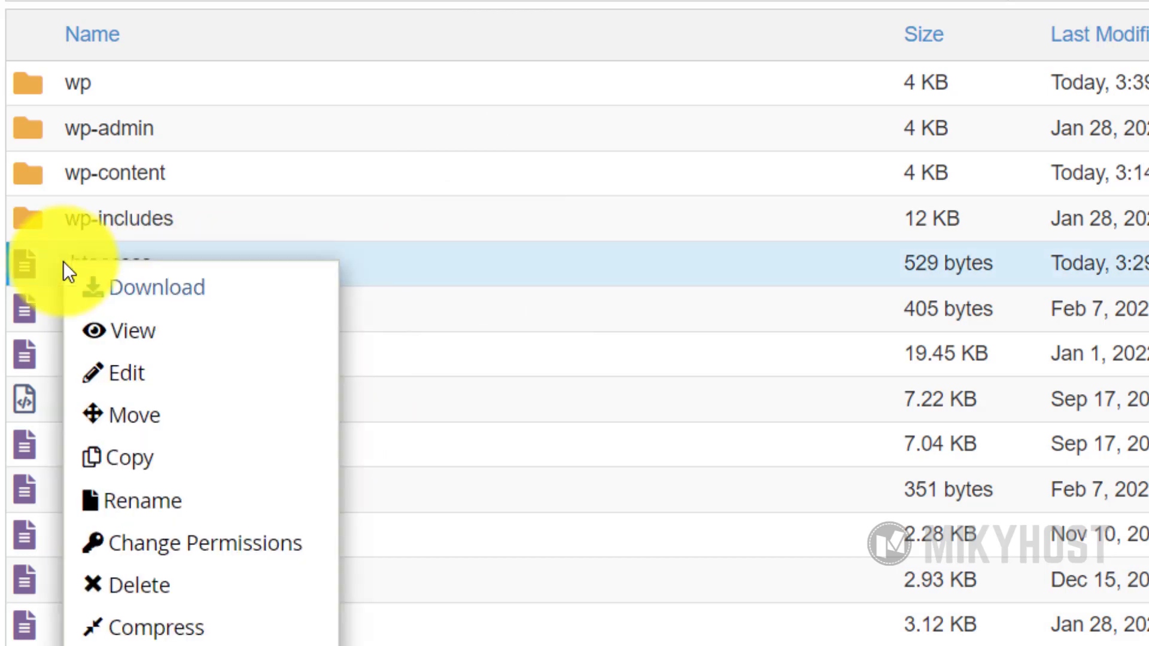
left_click(123, 375)
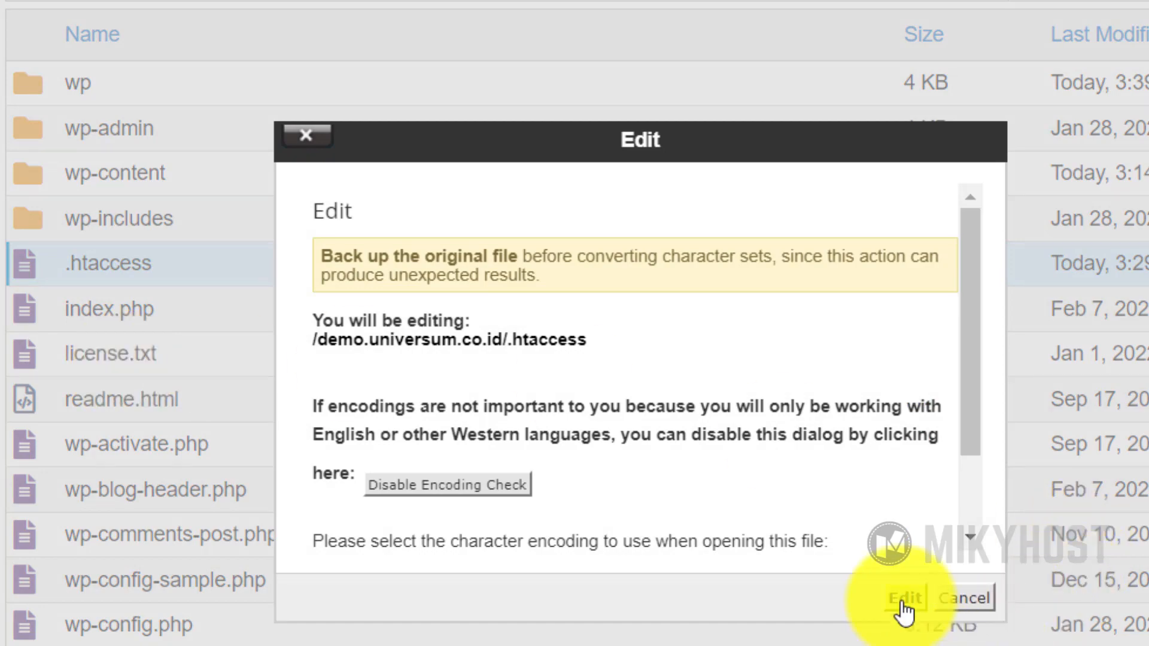
left_click(905, 599)
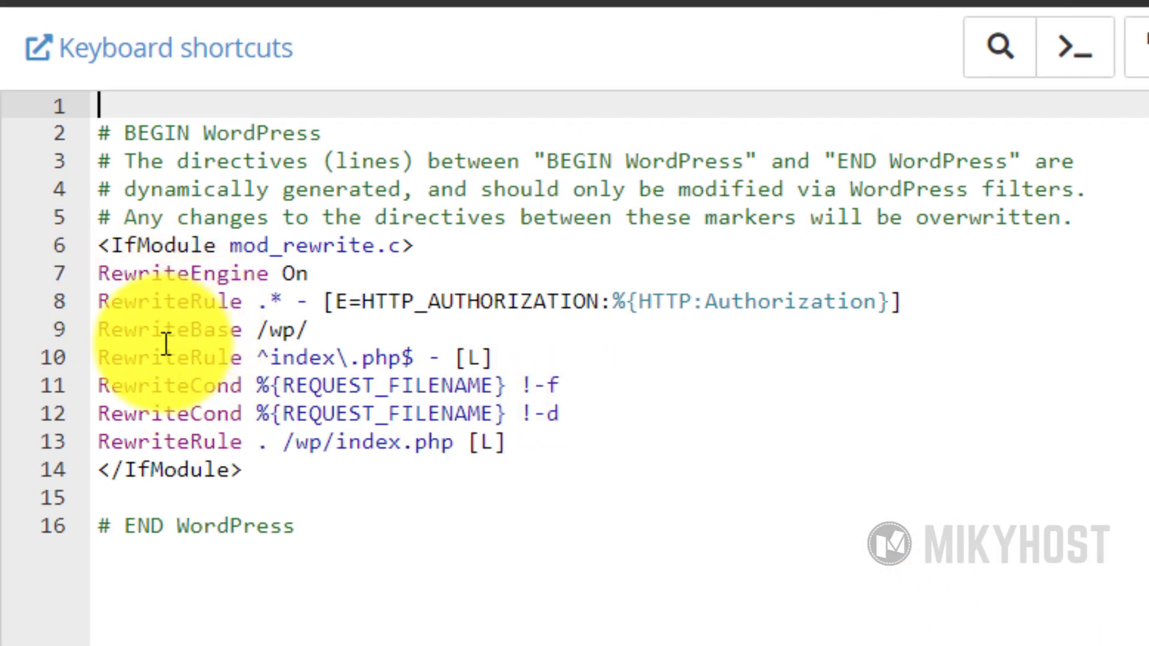
- Set the RewriteBase directive in .htaccess to / by removing the wp/ subfolder from its path
left_click(325, 334)
key("BackSpace")
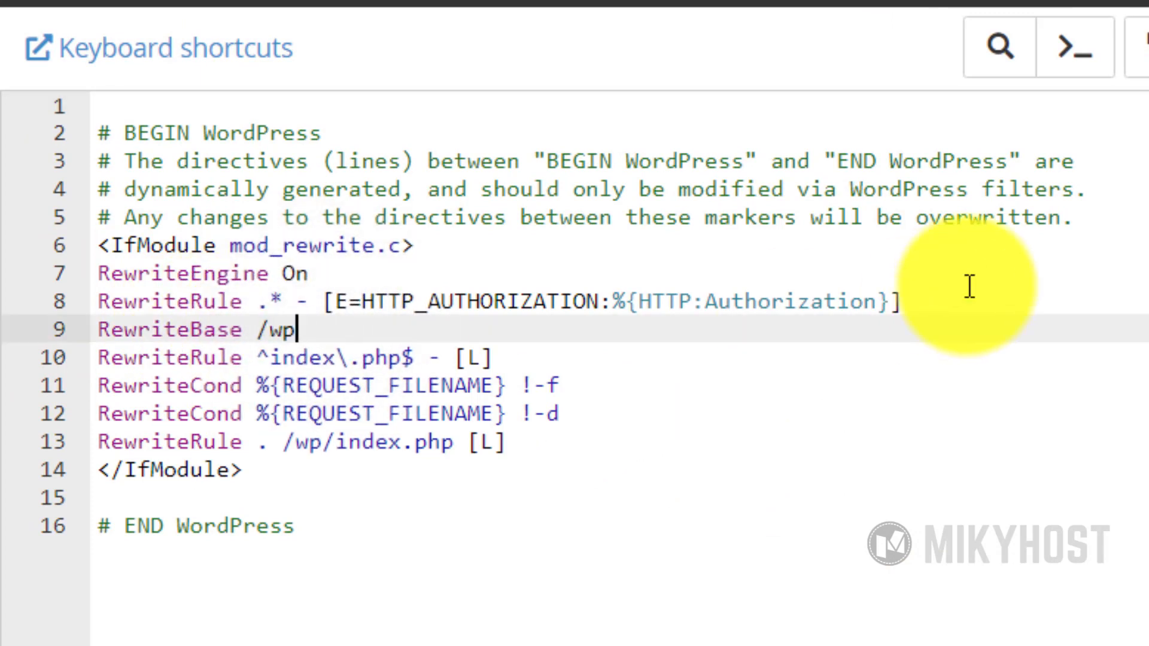
key("BackSpace")
key("BackSpace")
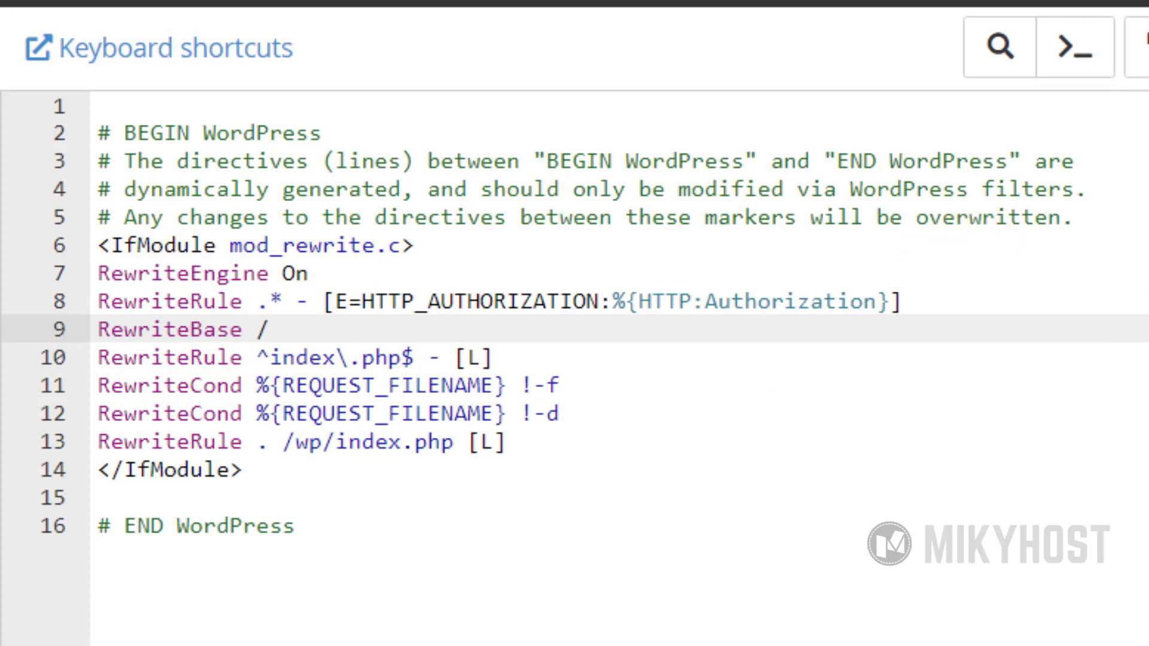
- Remove the /wp subfolder from the last RewriteRule so it points to /index.php, and save the .htaccess file over the existing one
left_click(321, 442)
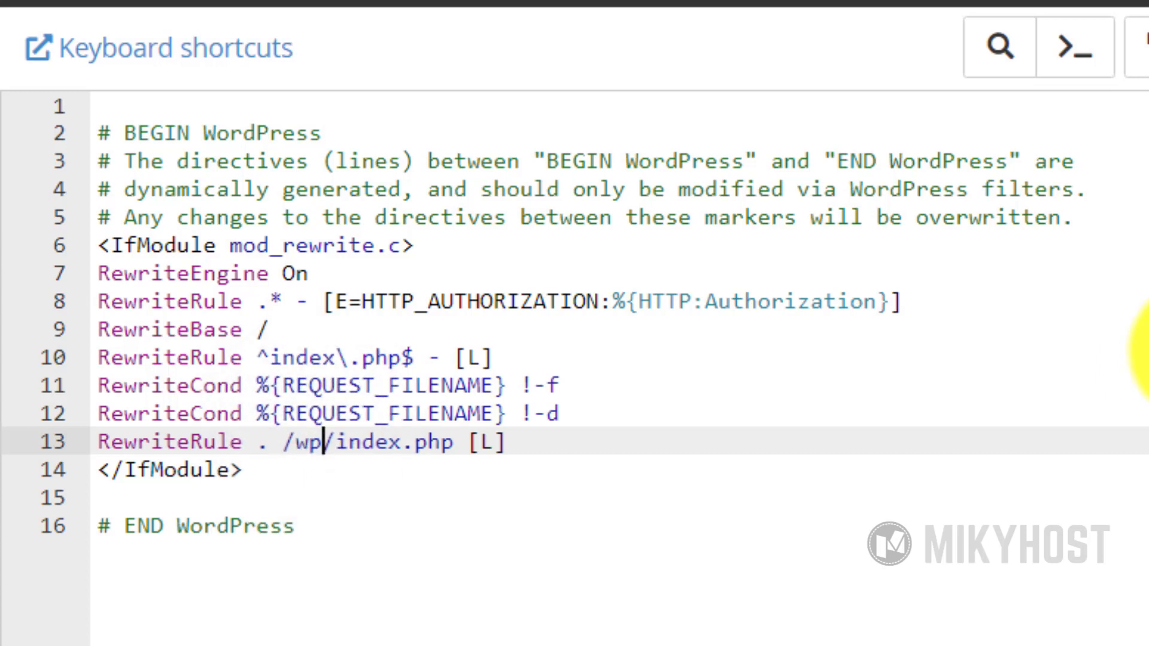
key("BackSpace")
key("BackSpace")
key("BackSpace")
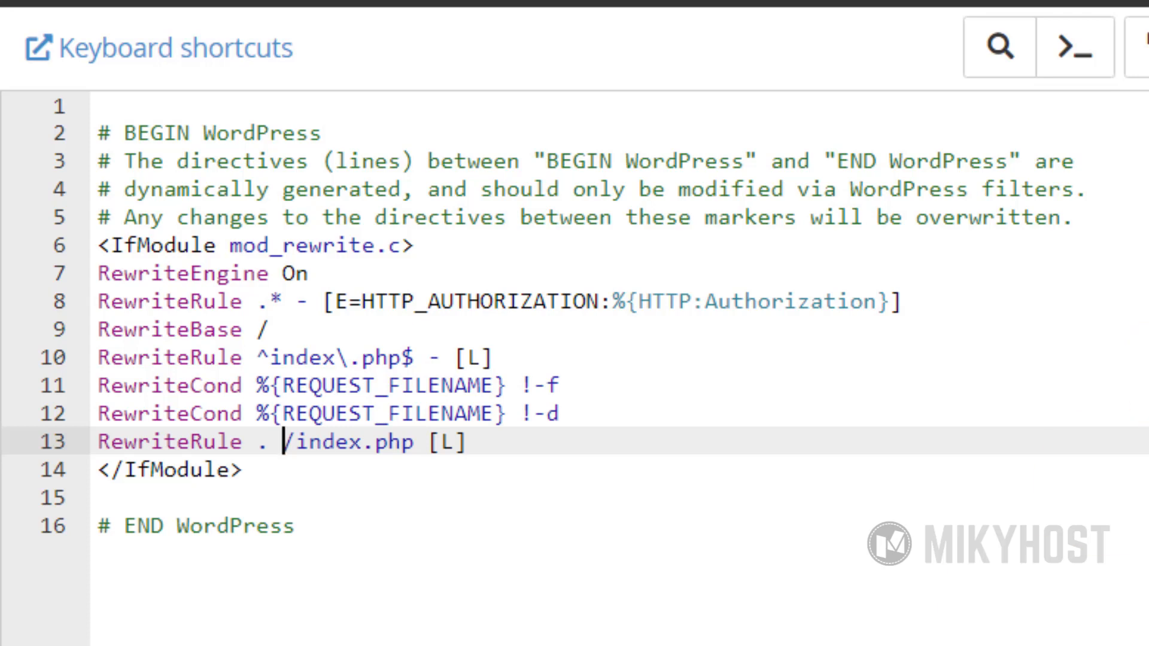
key("ctrl+s")
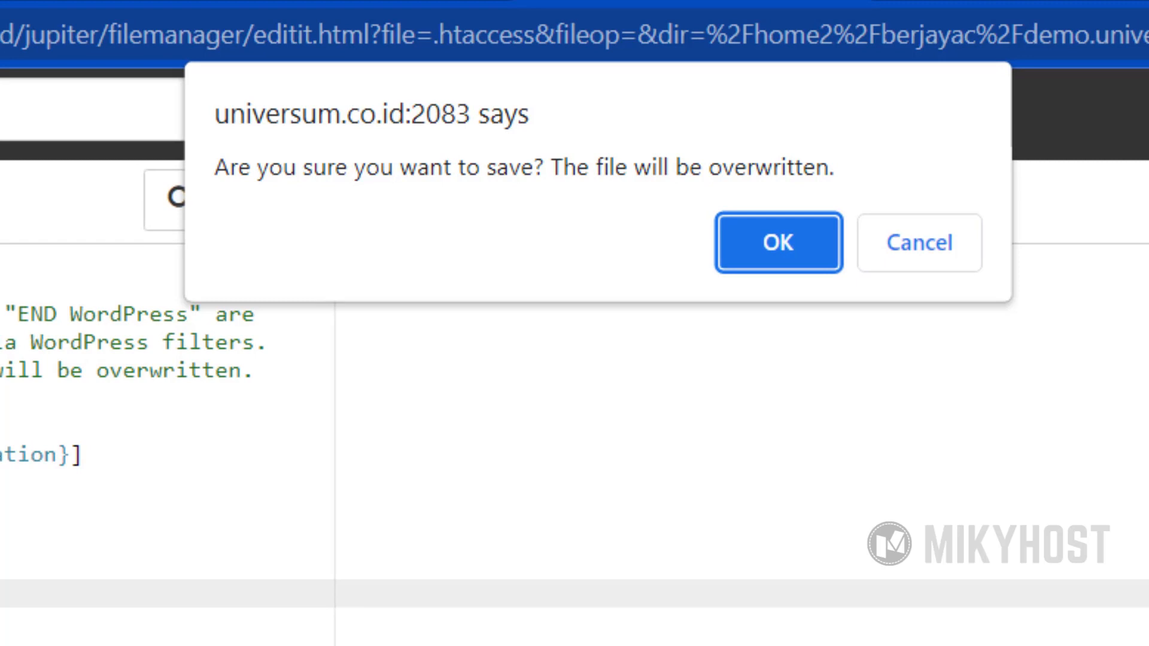
left_click(773, 257)
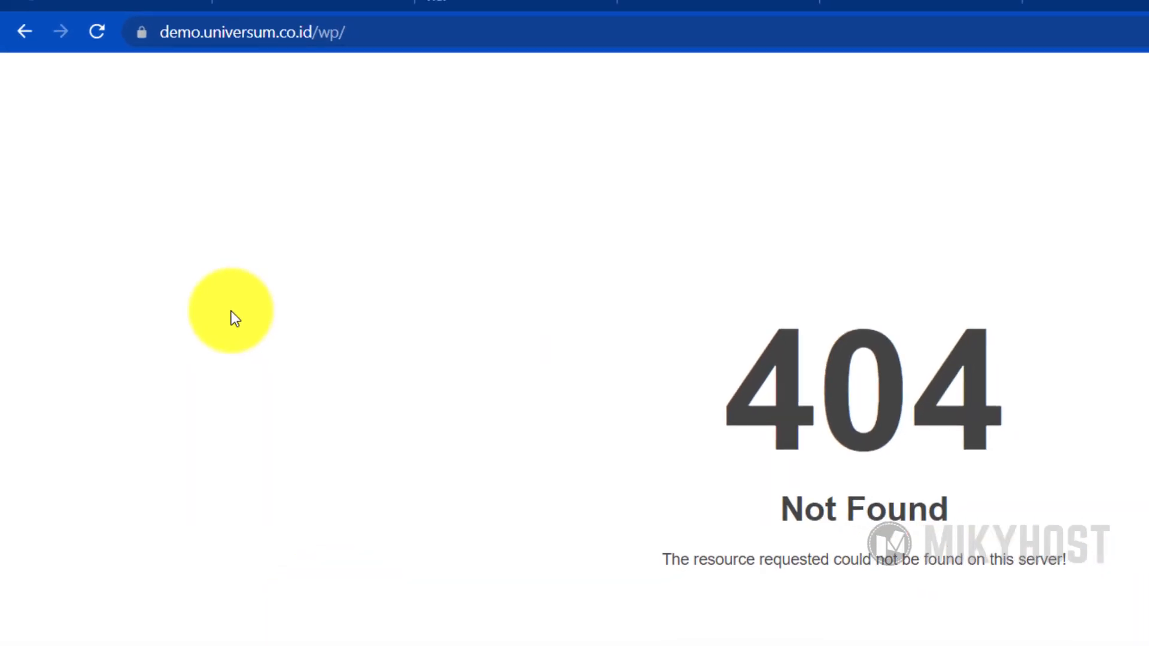
left_click(423, 31)
left_click(423, 30)
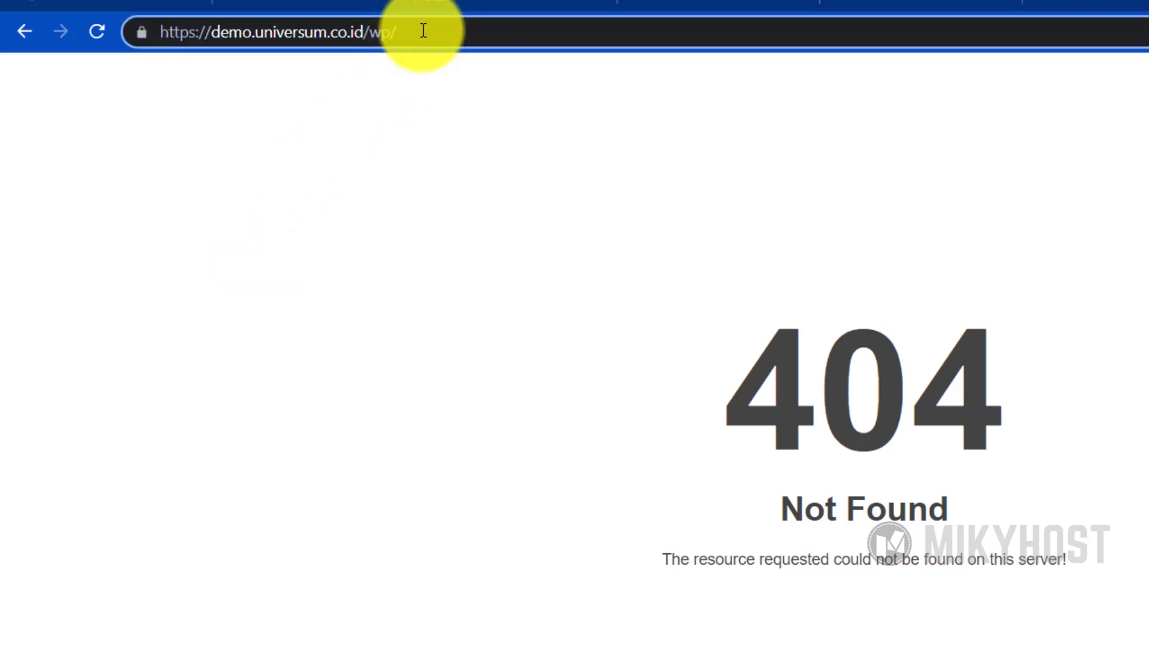
key("BackSpace")
key("BackSpace")
key("BackSpace")
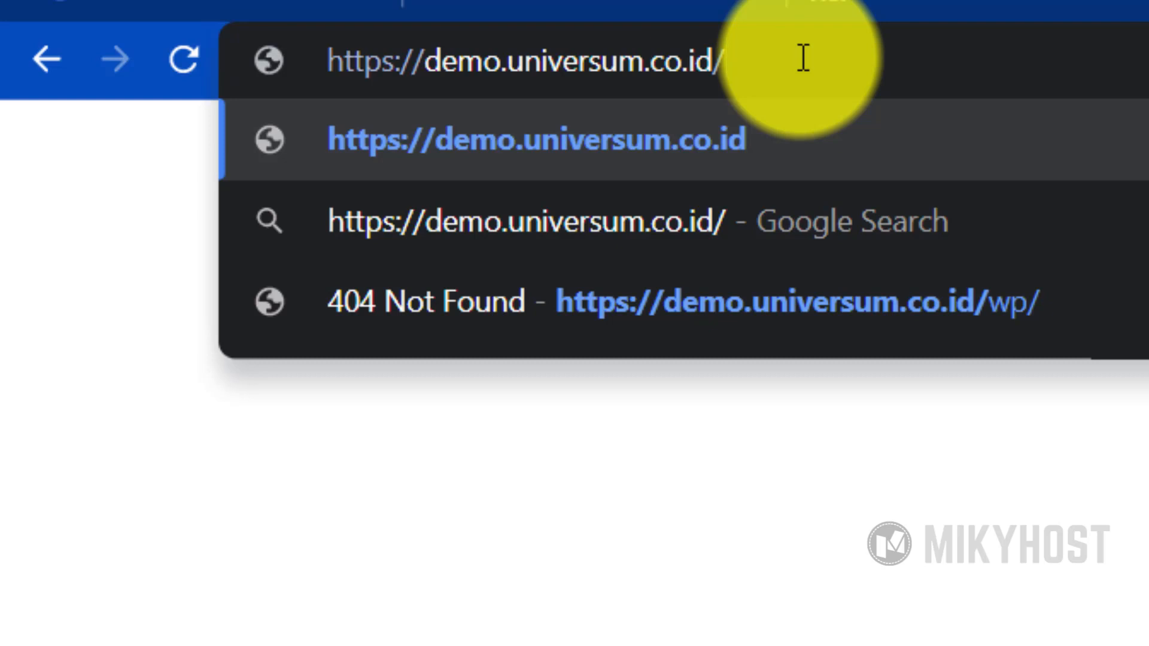
key("Return")
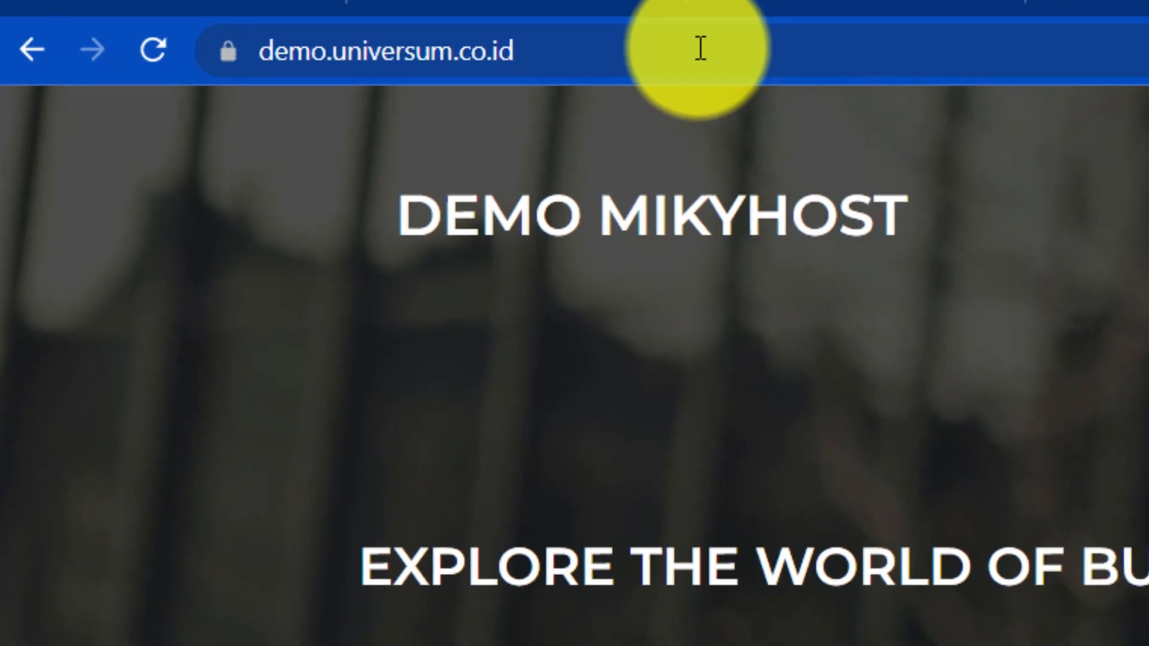
scroll(556, 397, "down", 20)
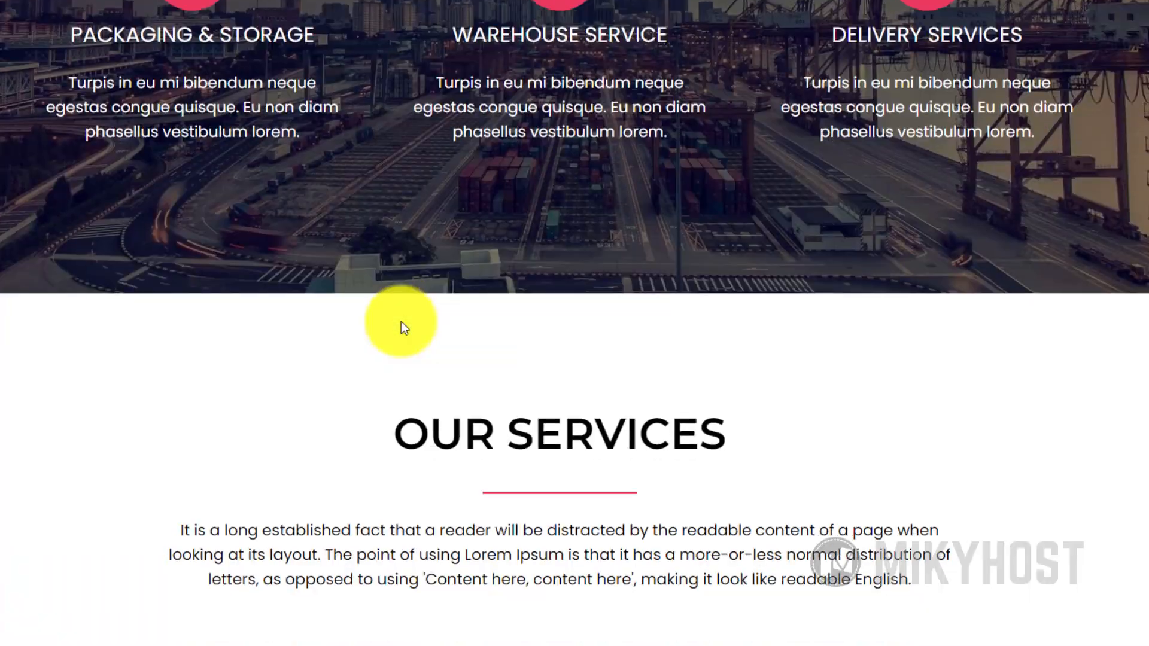
scroll(401, 322, "up", 10)
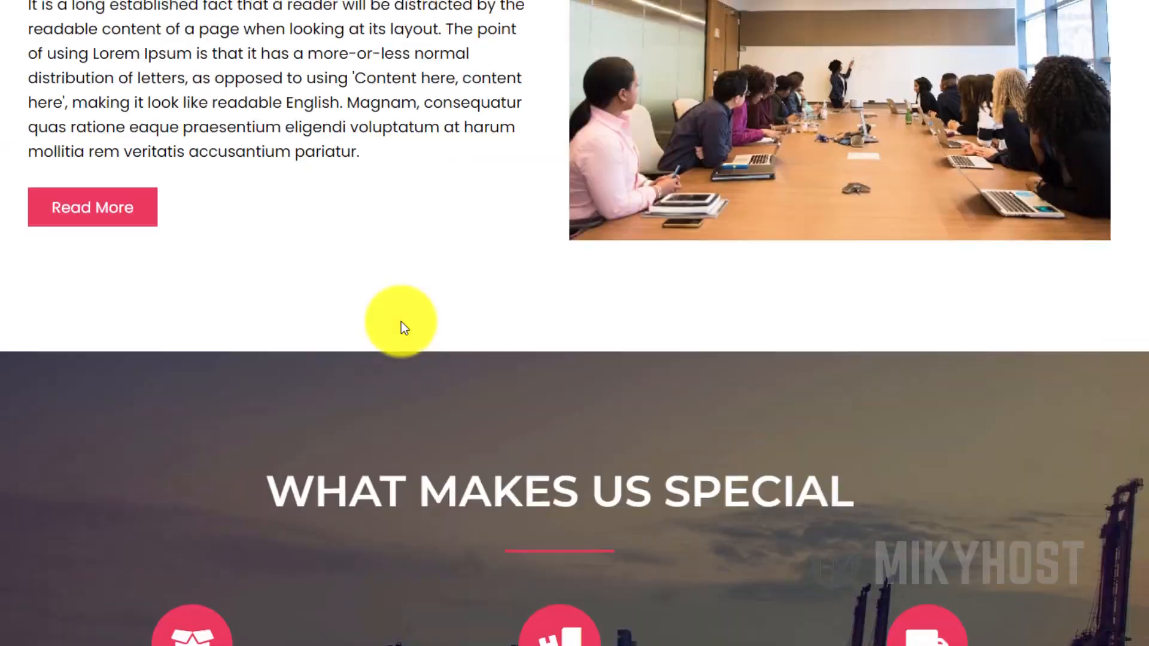